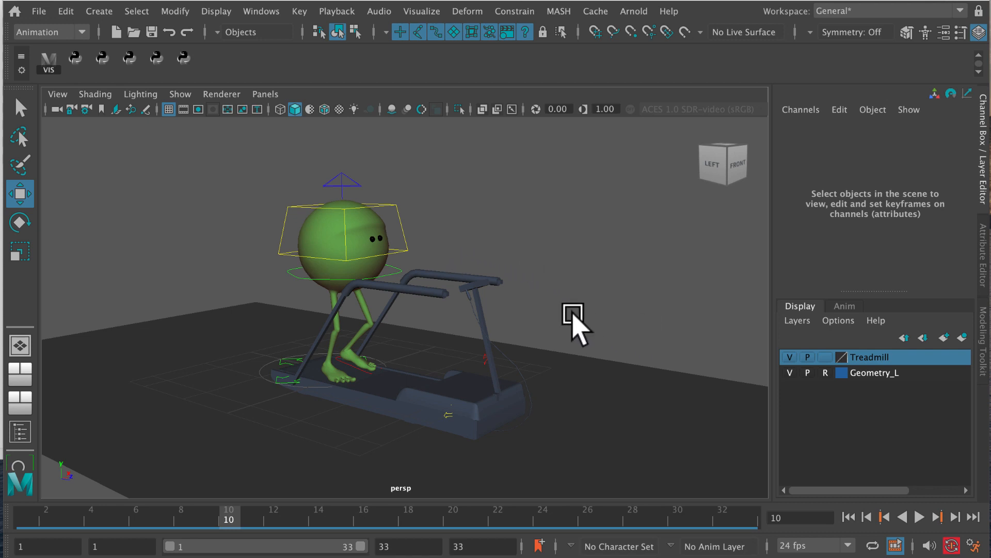
Step: Play back the treadmill walk animation in the perspective view and stop it
left_click_drag(500, 270, 524, 281, "alt")
left_click(919, 516)
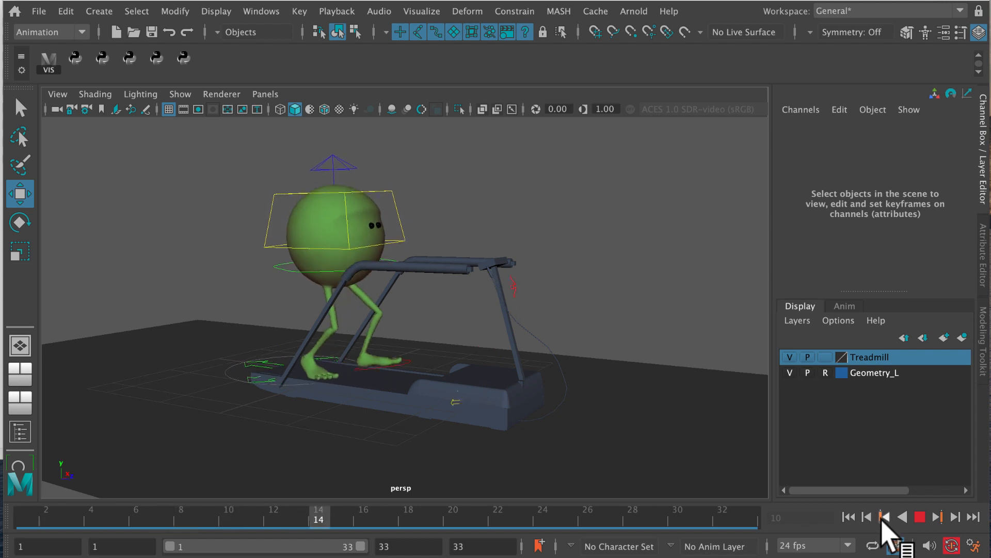
left_click(919, 517)
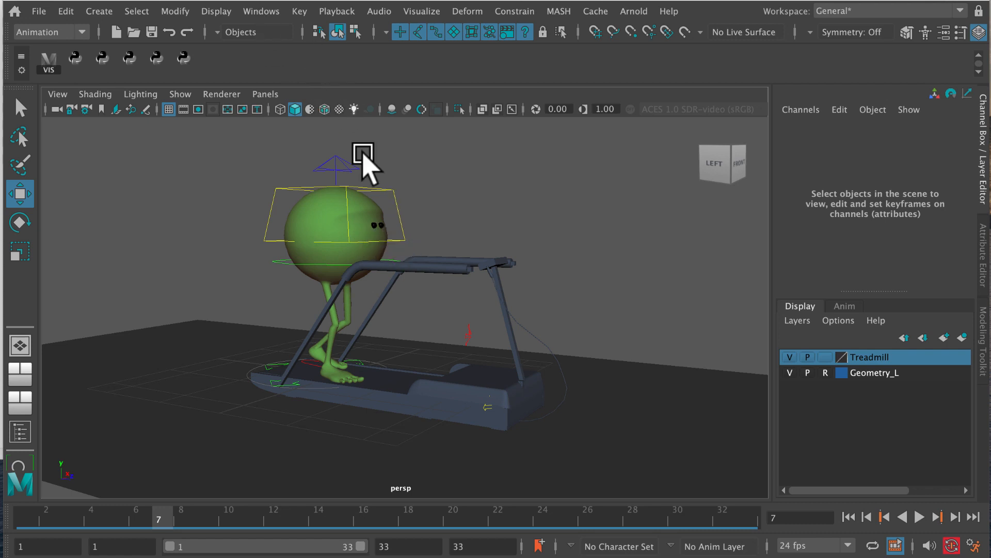
Step: Inspect the ground plane and the treadmill in the scene, and select ground in the Outliner
left_click(172, 392)
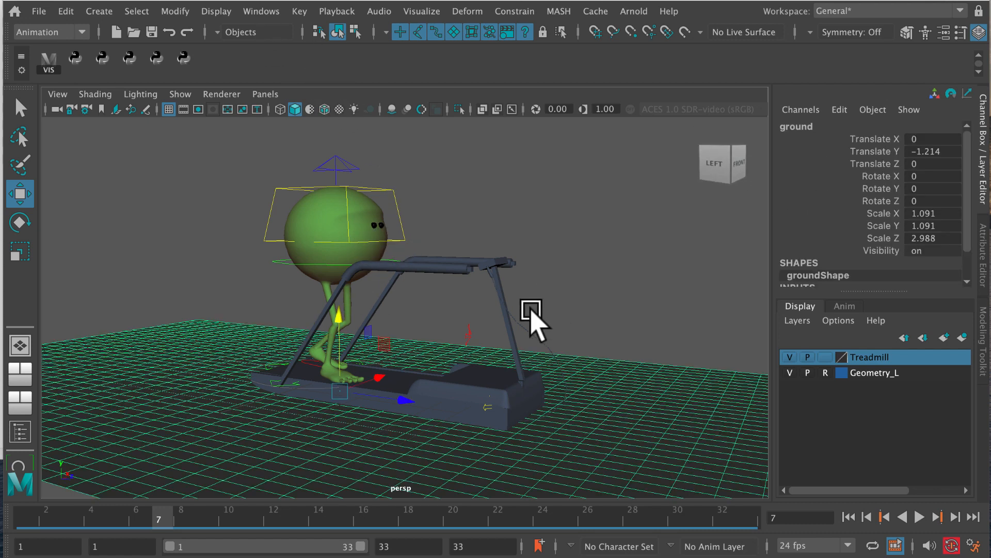
left_click(505, 278)
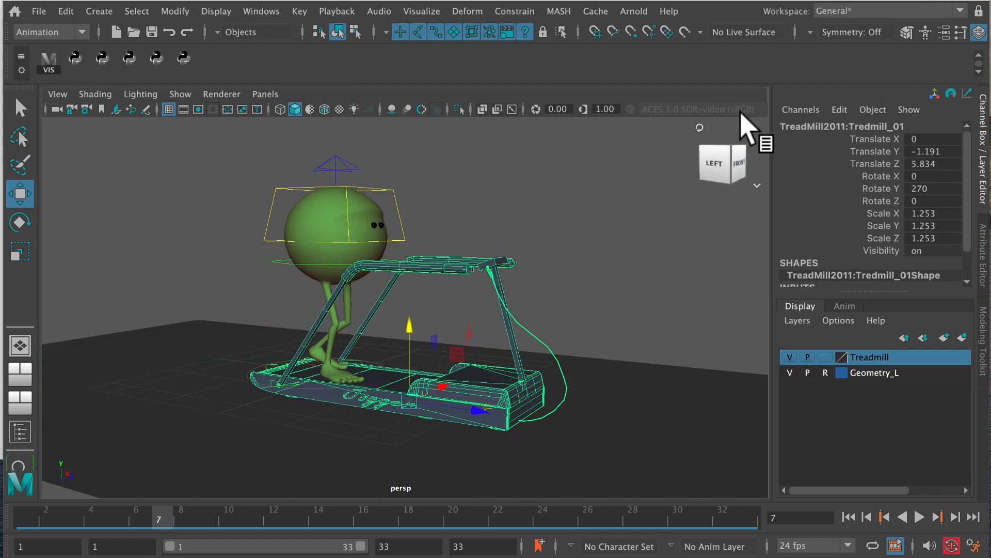
left_click(261, 11)
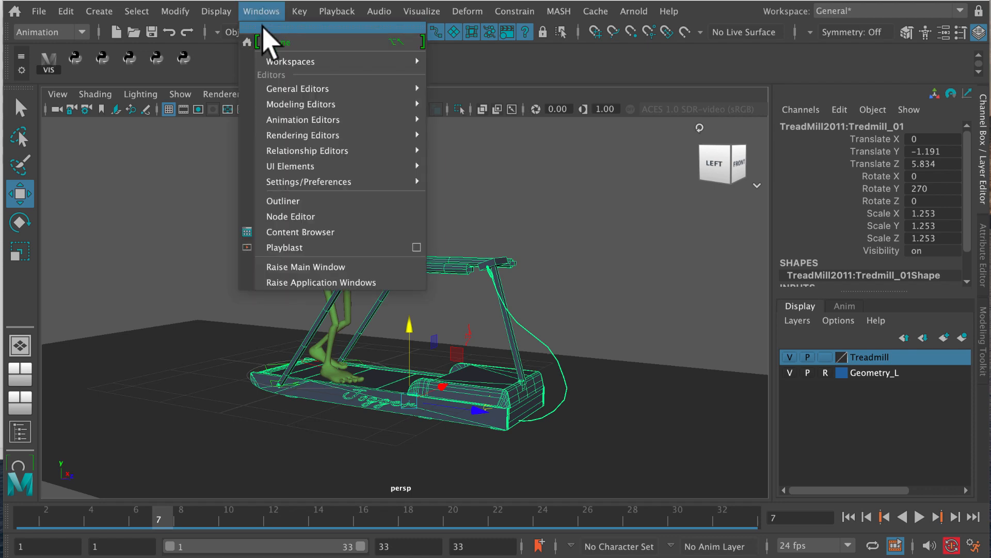
left_click(301, 202)
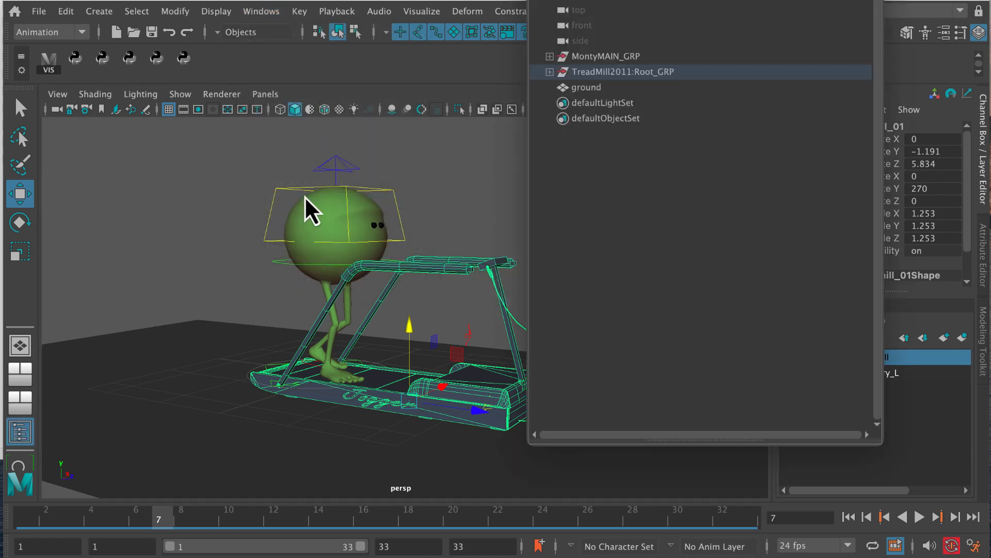
left_click(604, 89)
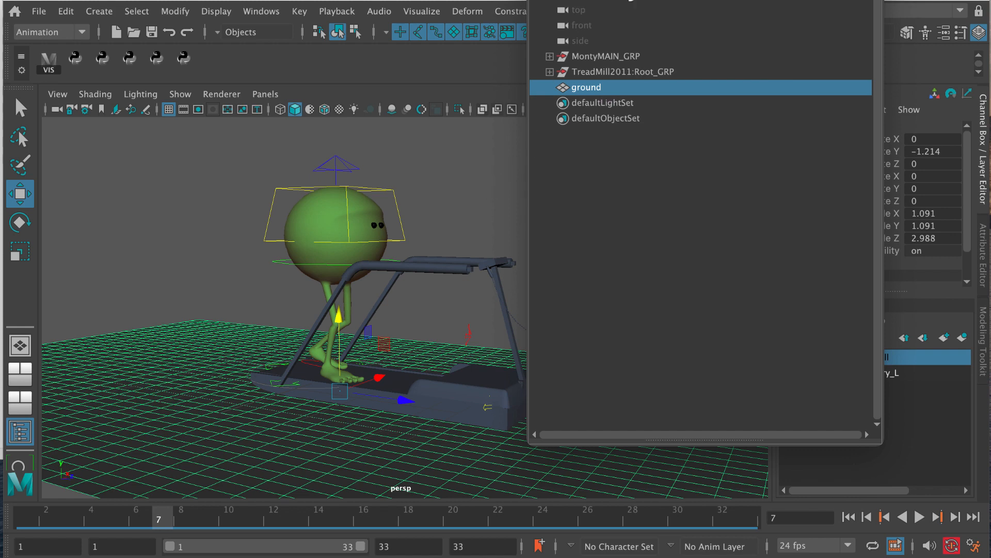
left_click_drag(645, 0, 545, 88)
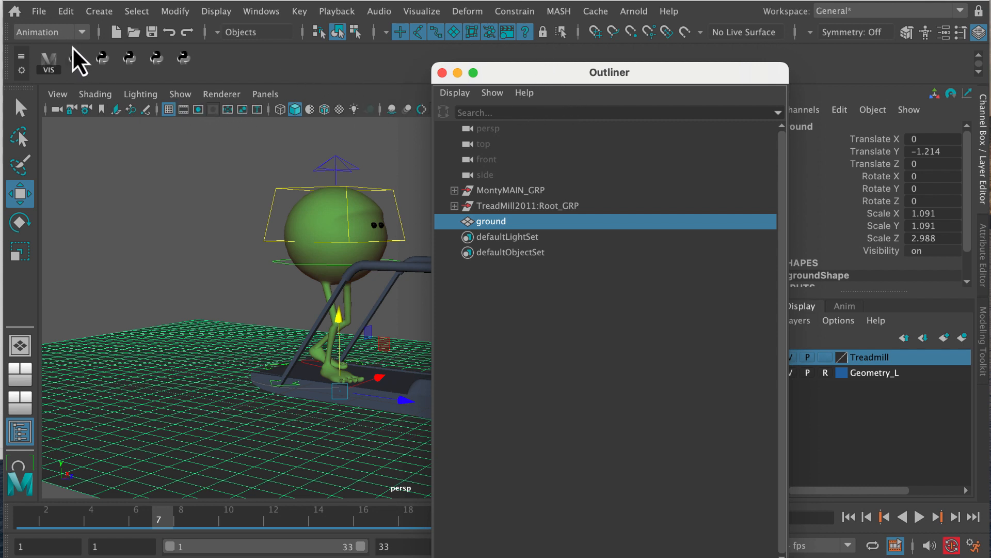
Step: Switch the menu set from Animation to Rendering and close the Outliner
left_click(80, 35)
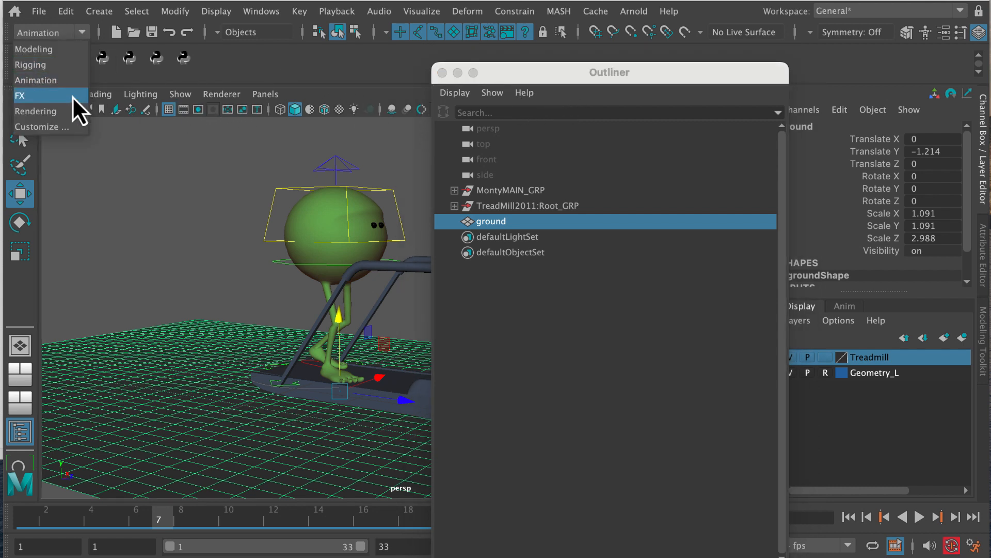
left_click(51, 109)
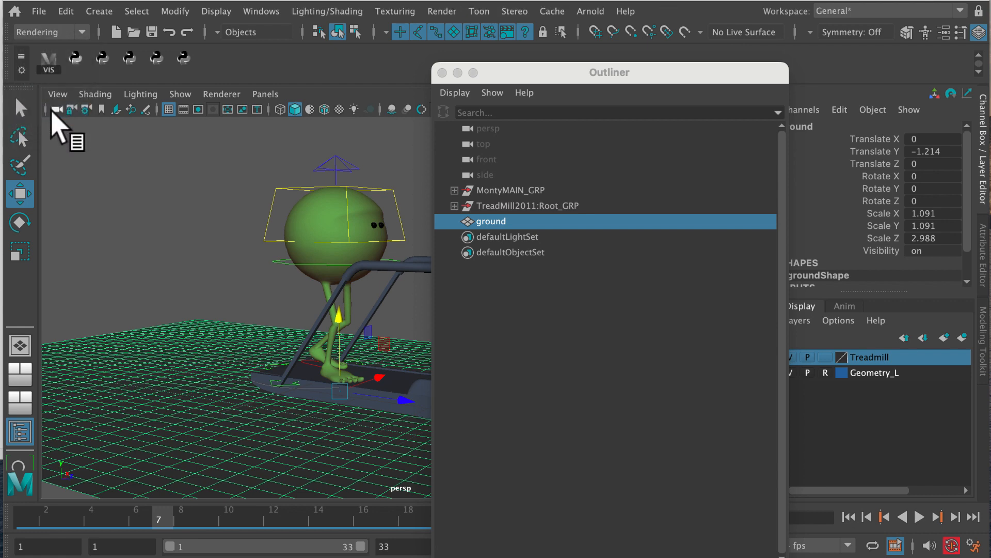
left_click(442, 73)
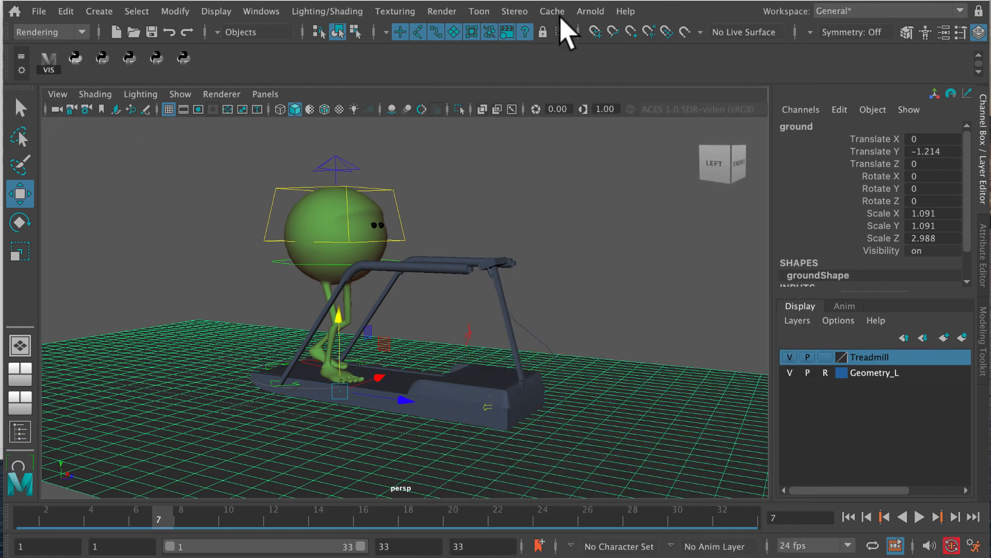
Step: Test-render the unlit scene in the Arnold RenderView and close the render window
left_click(591, 11)
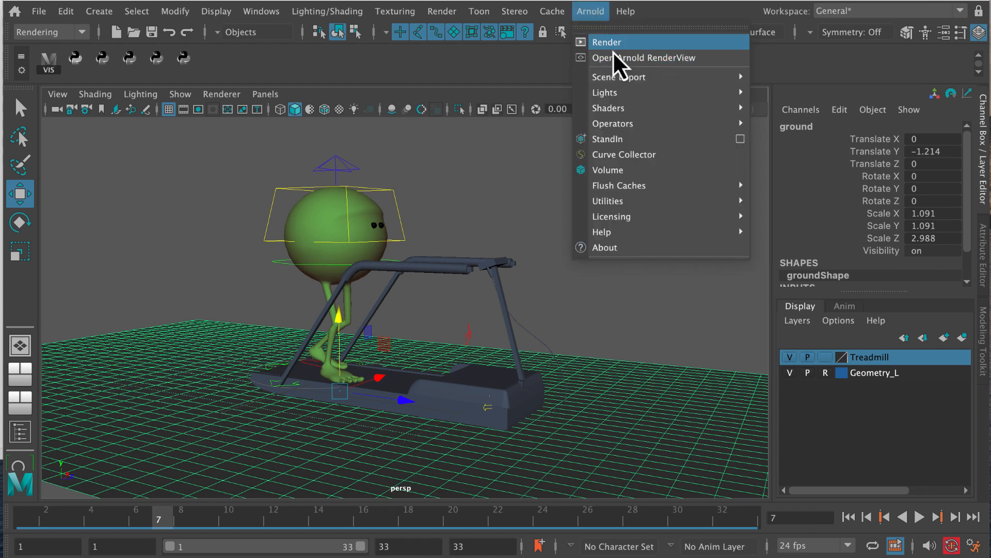
left_click(612, 46)
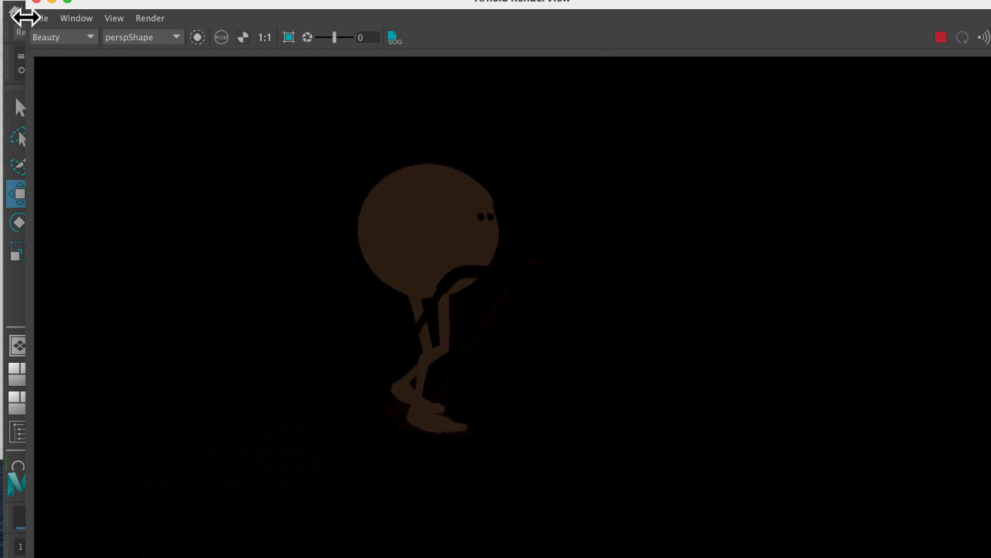
left_click(36, 1)
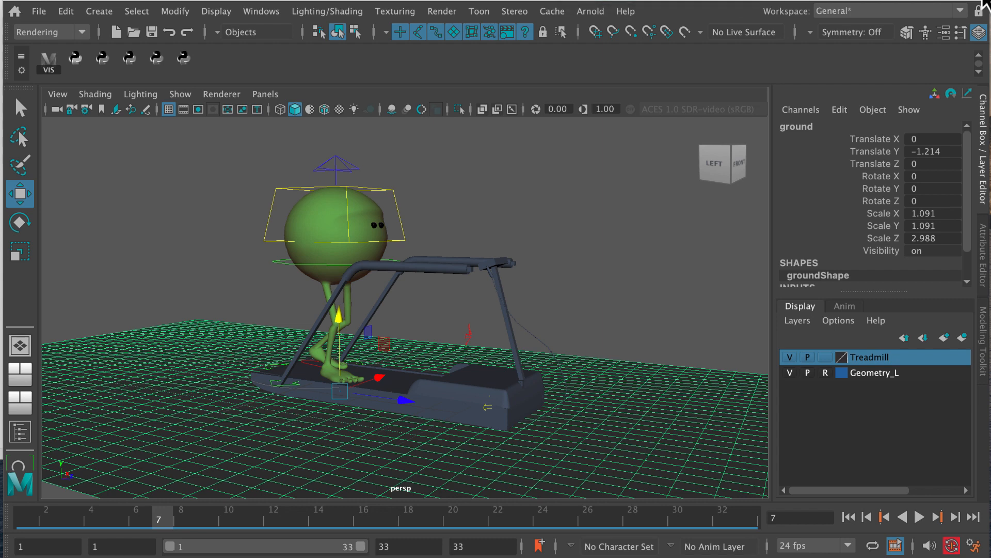
Step: Open the Render Settings and choose the HD_720 image size preset in the common settings
left_click(443, 11)
mouse_move(464, 71)
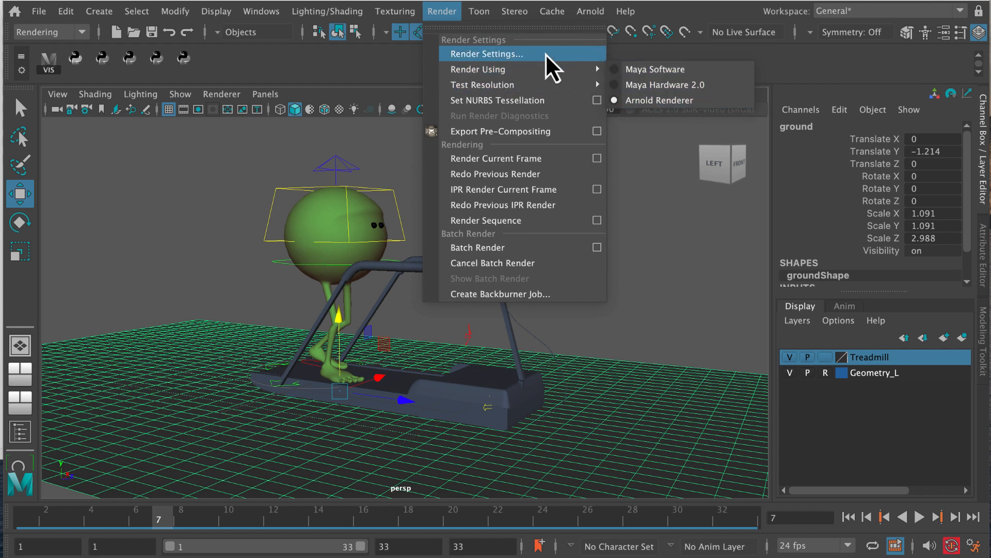
left_click(532, 54)
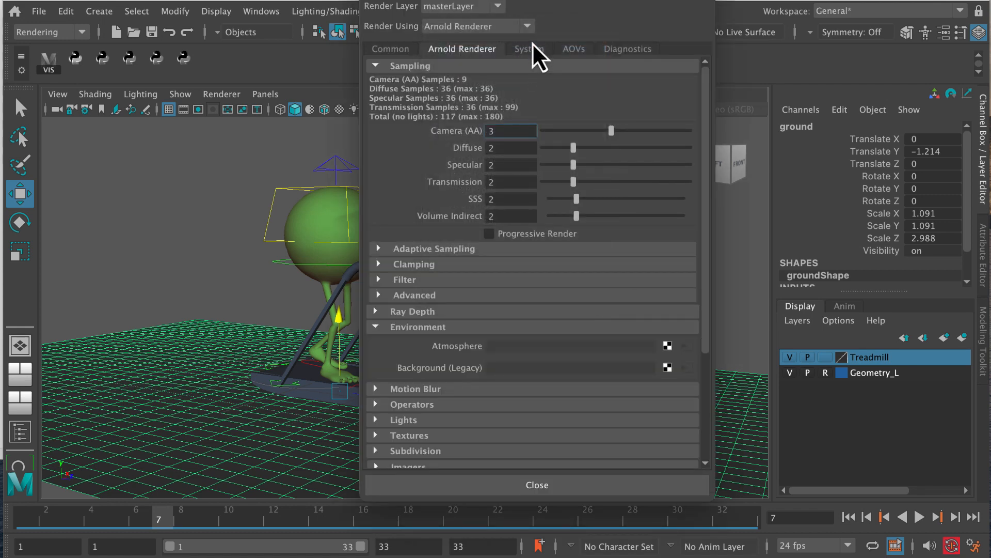
left_click_drag(514, 25, 508, 23)
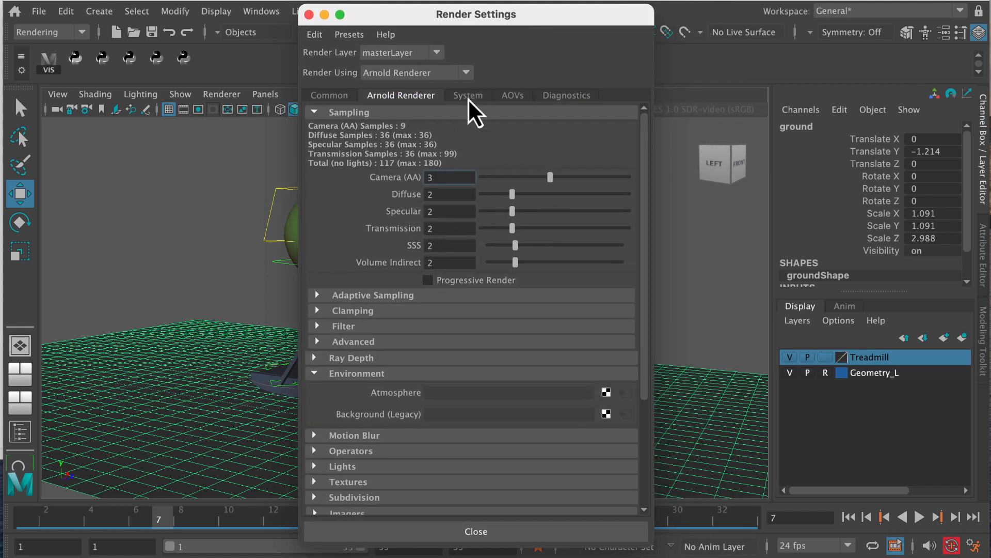
left_click(330, 96)
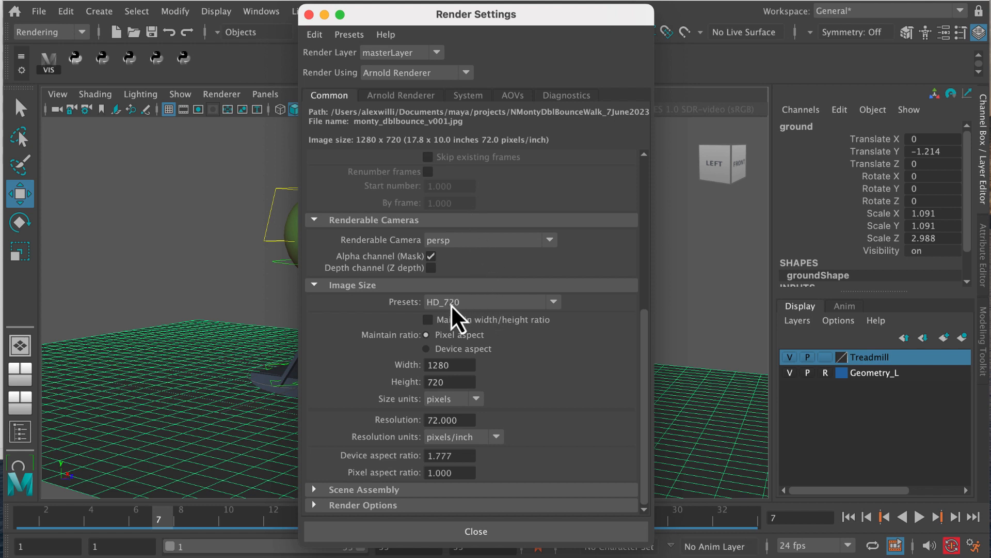
left_click(497, 305)
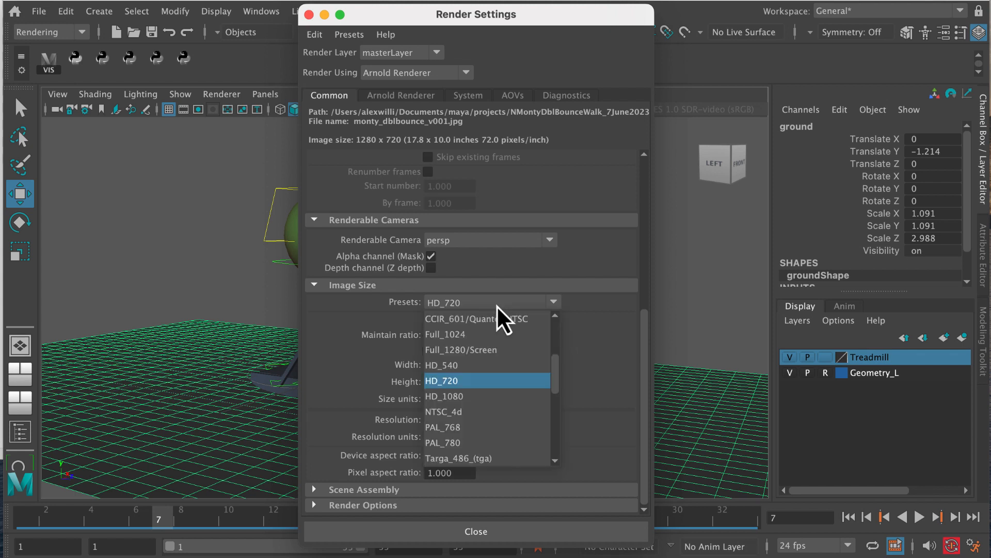
left_click(493, 379)
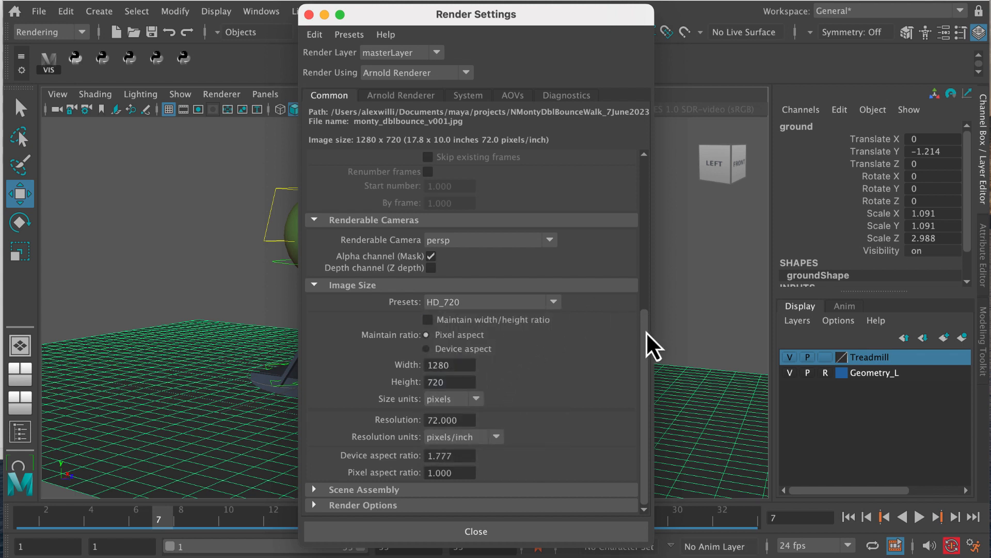
left_click_drag(645, 337, 636, 172)
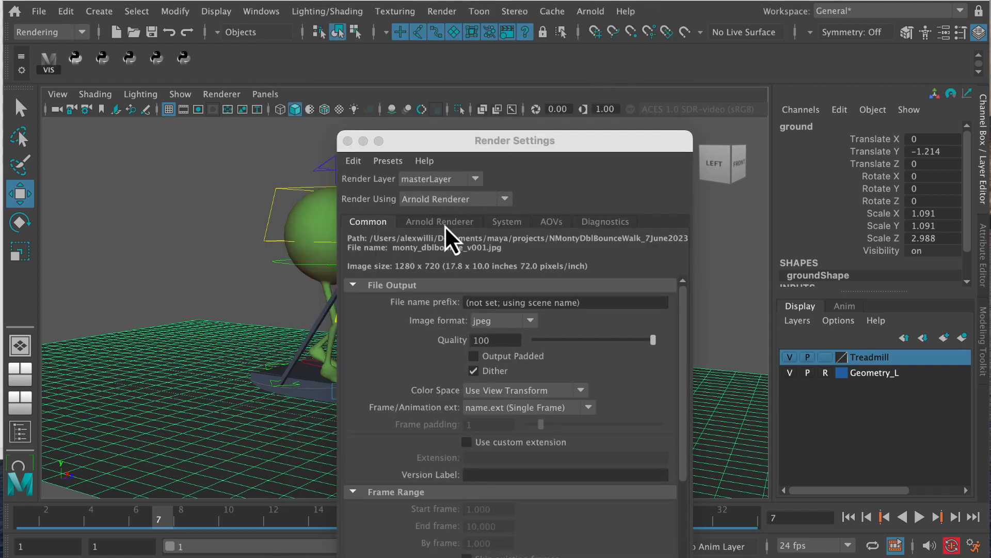
Step: Create a Sky Shader as the legacy background in the Arnold Renderer's environment settings
left_click_drag(503, 142, 528, 75)
left_click(467, 158)
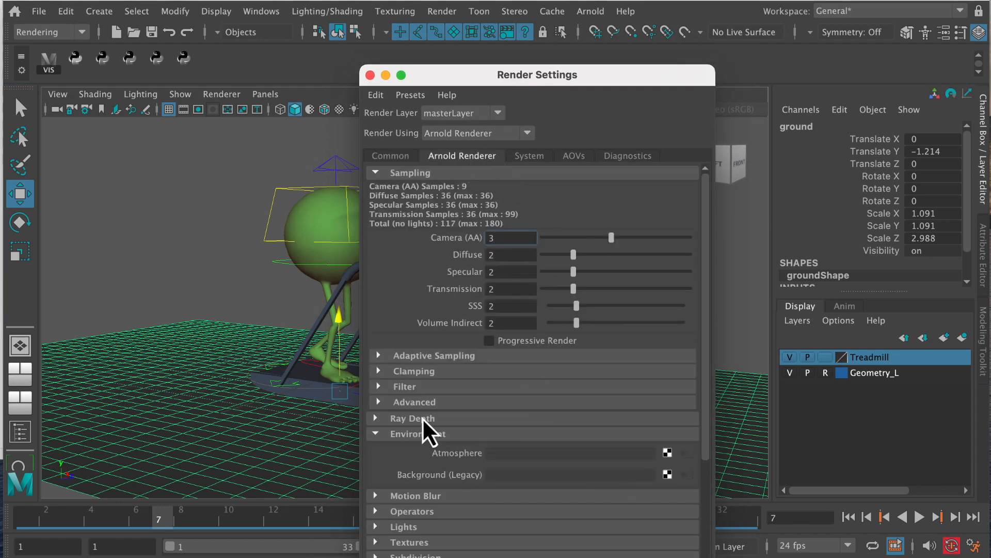
left_click(376, 434)
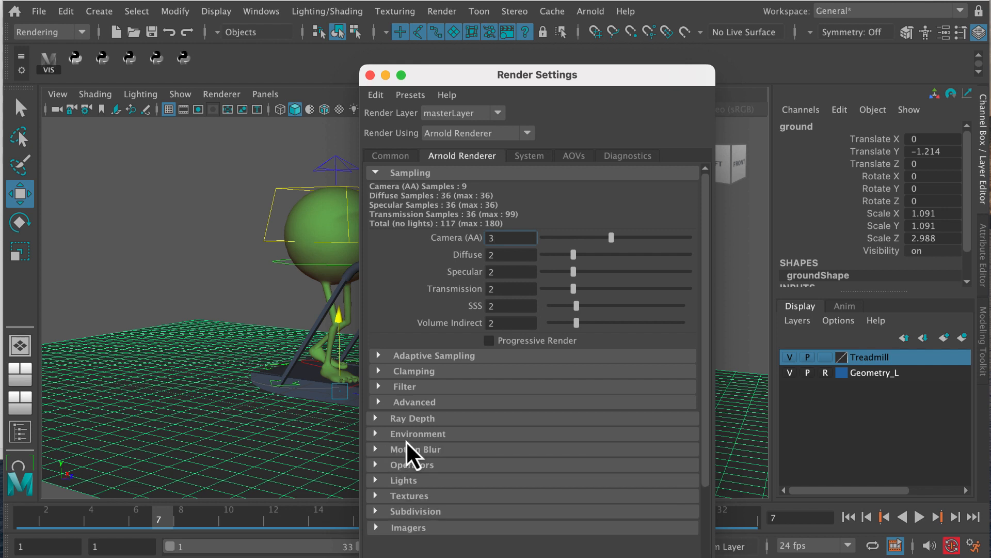
left_click(376, 434)
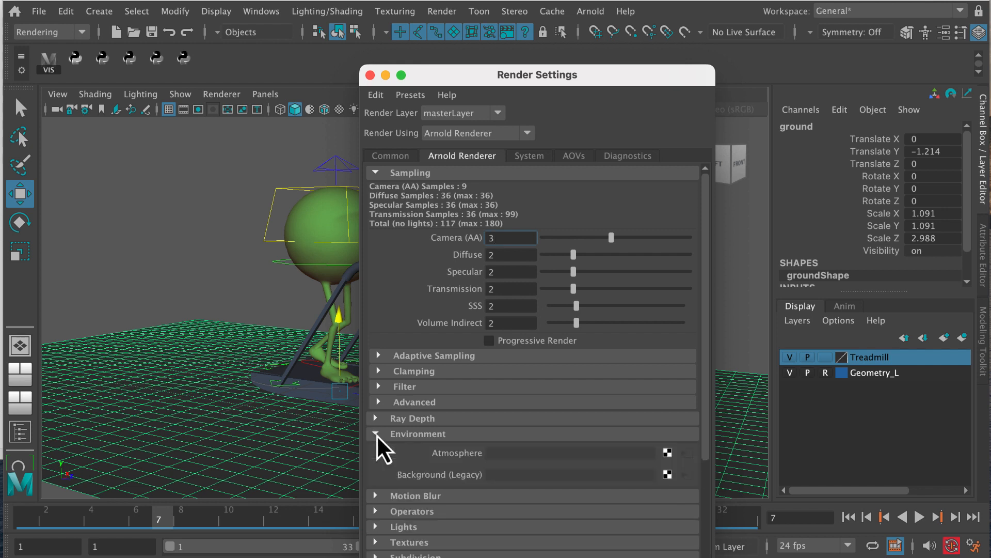
left_click(667, 474)
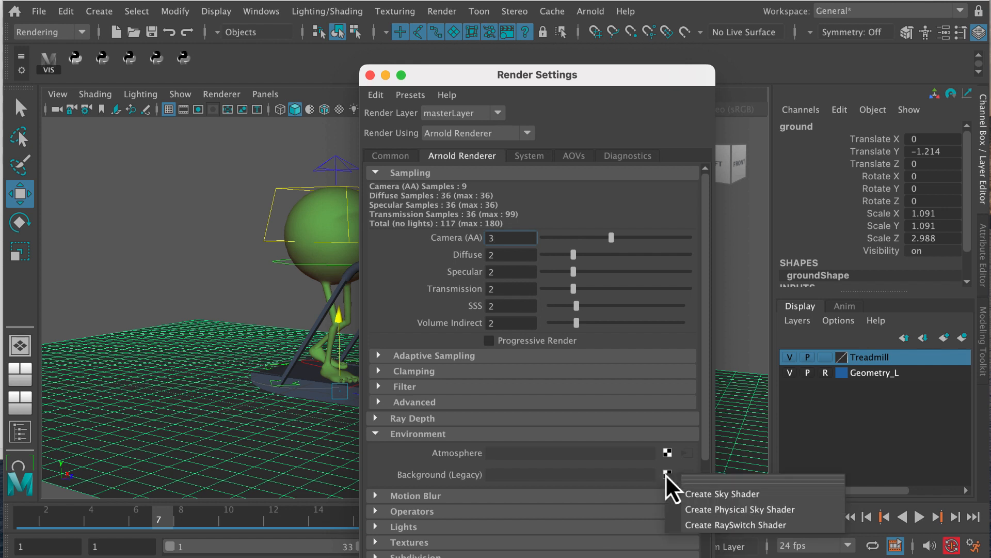
left_click(699, 494)
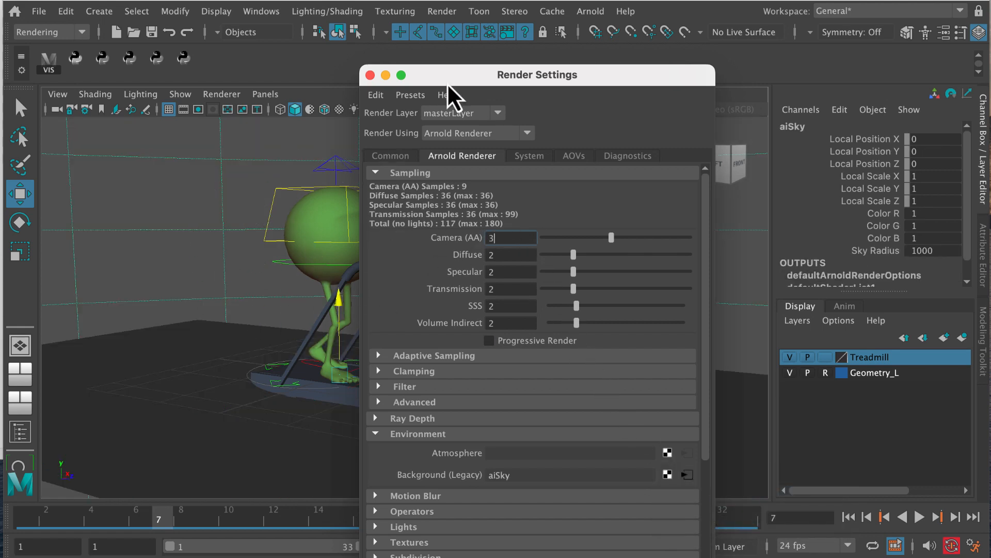
Step: Orbit the perspective view to show the treadmill inside the sky environment, and close the Render Settings
left_click_drag(498, 75, 860, 142)
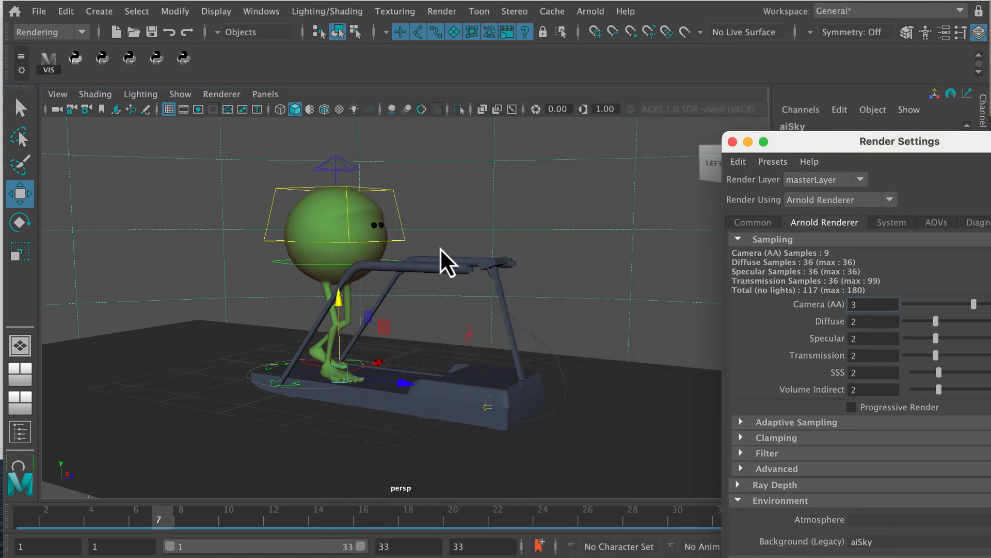
right_click_drag(442, 250, 515, 281, "alt")
left_click_drag(850, 143, 720, 56)
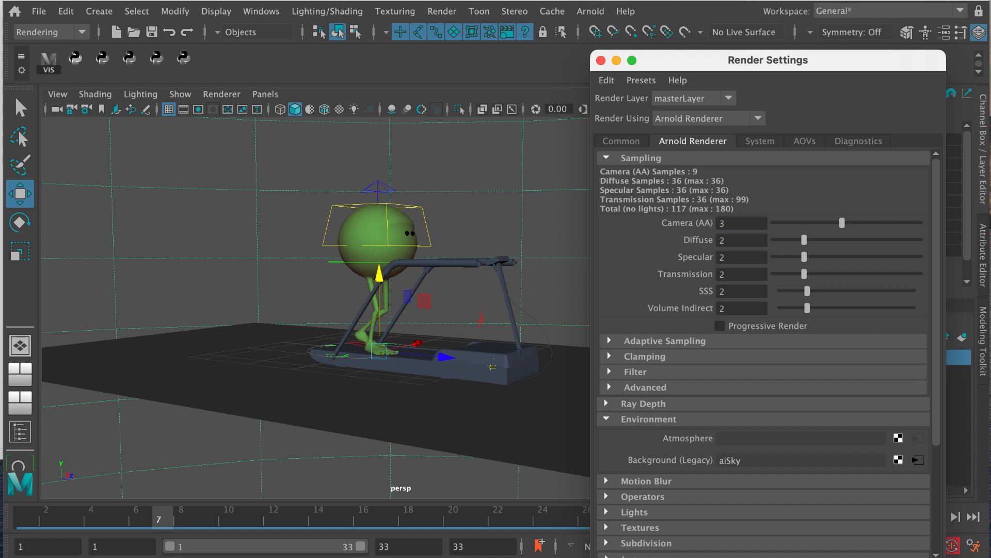
left_click_drag(713, 58, 710, 43)
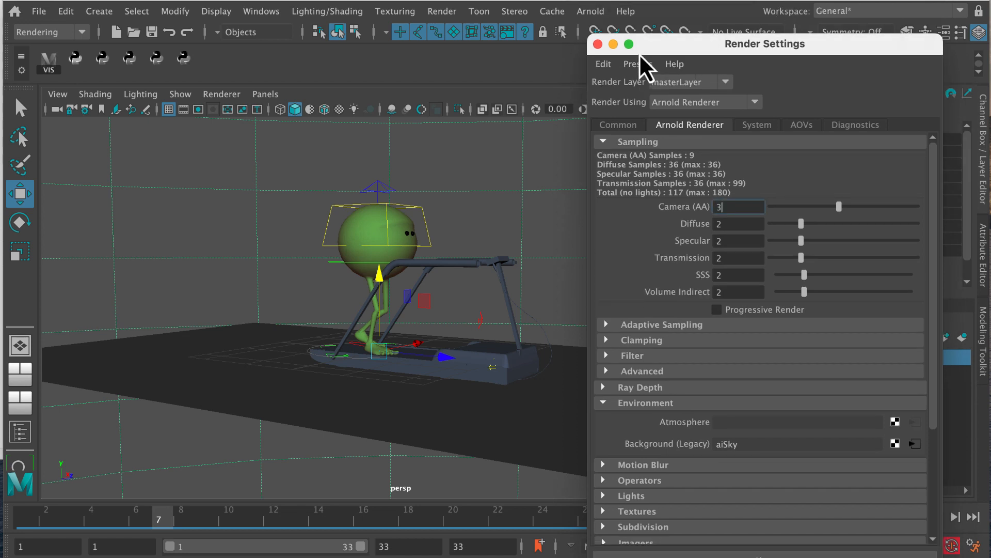
left_click(597, 45)
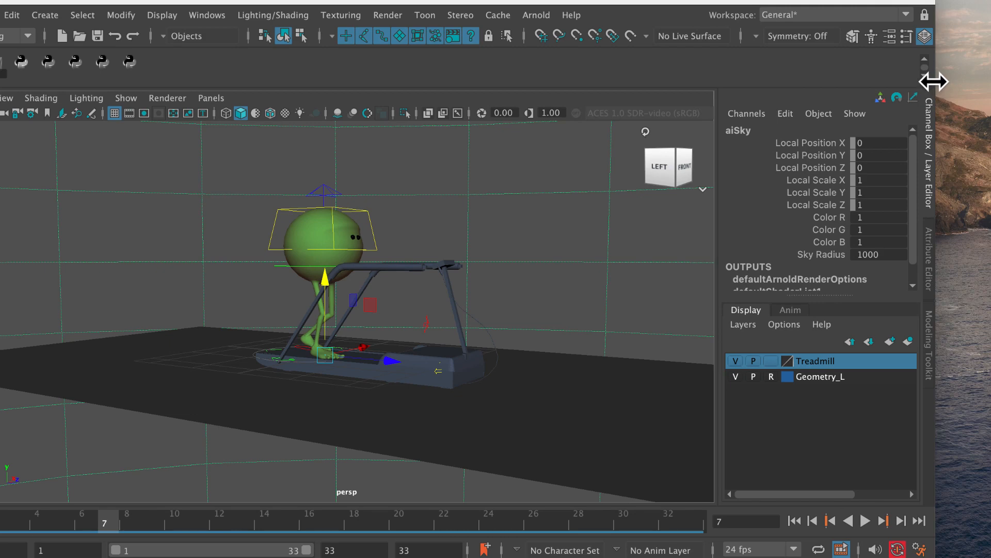
Step: Widen the main window to reach the render controls and render the current frame with Arnold
left_click_drag(934, 80, 990, 80)
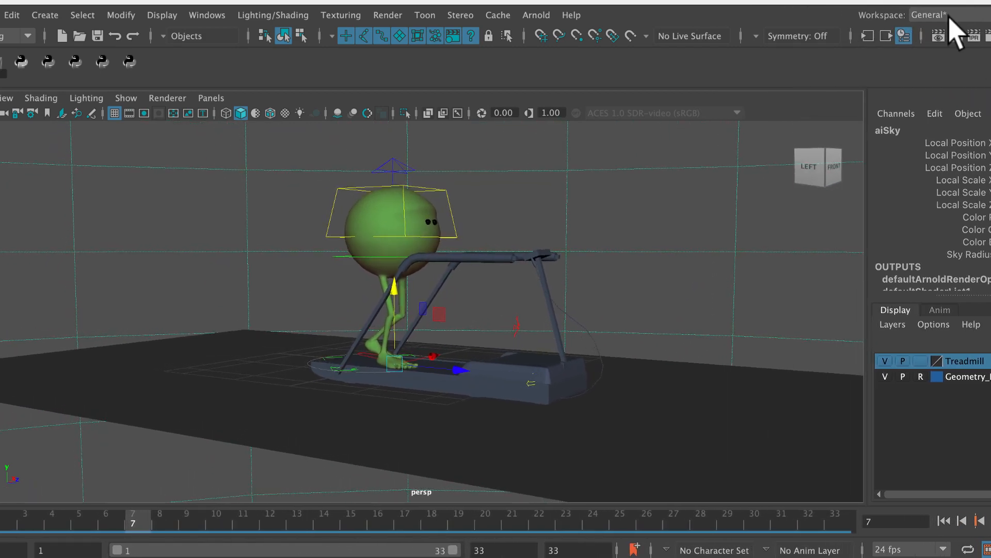
left_click(956, 37)
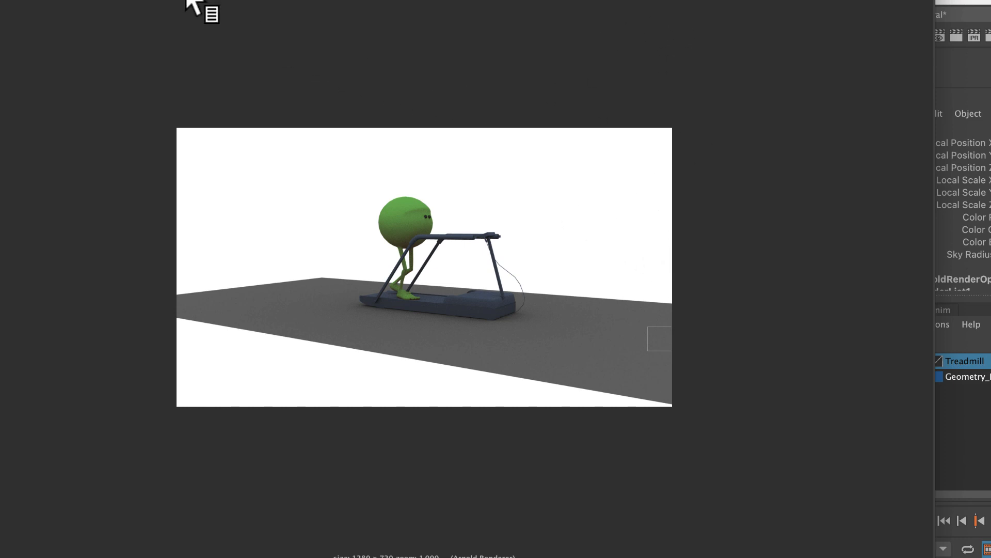
left_click_drag(185, 0, 200, 0)
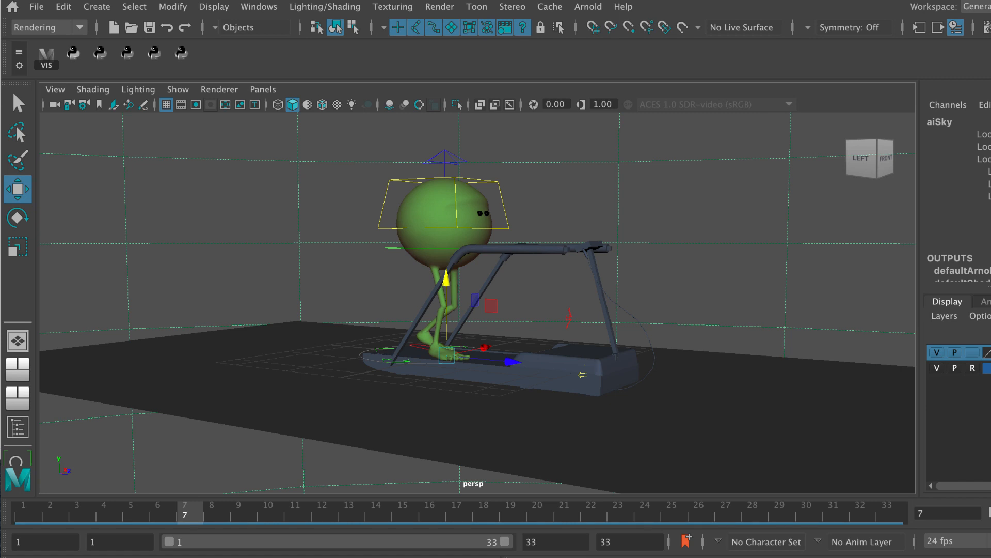
Step: Open the Outliner and select transform1, the sky's transform node
left_click_drag(990, 97, 987, 97)
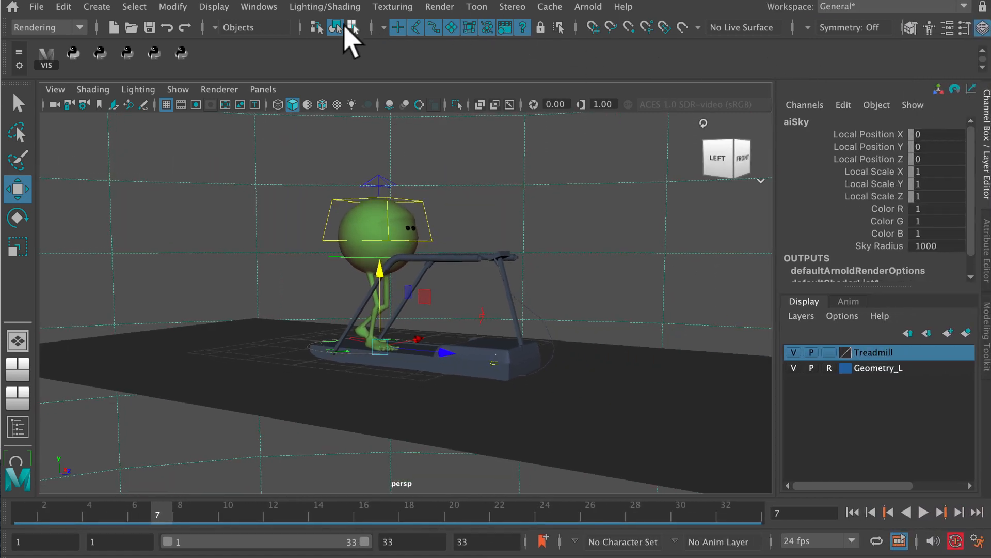
left_click(258, 7)
left_click(291, 197)
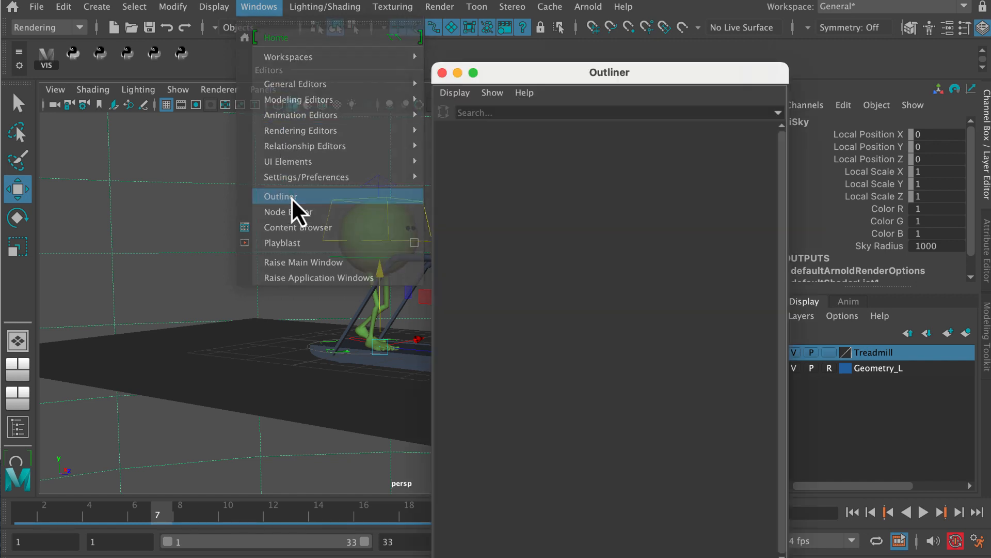
left_click(511, 238)
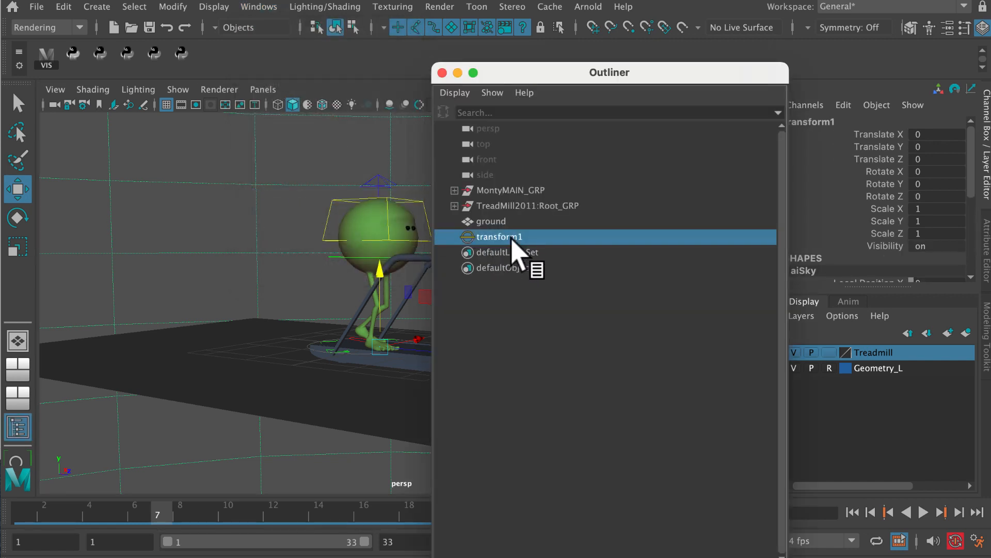
left_click_drag(629, 73, 384, 72)
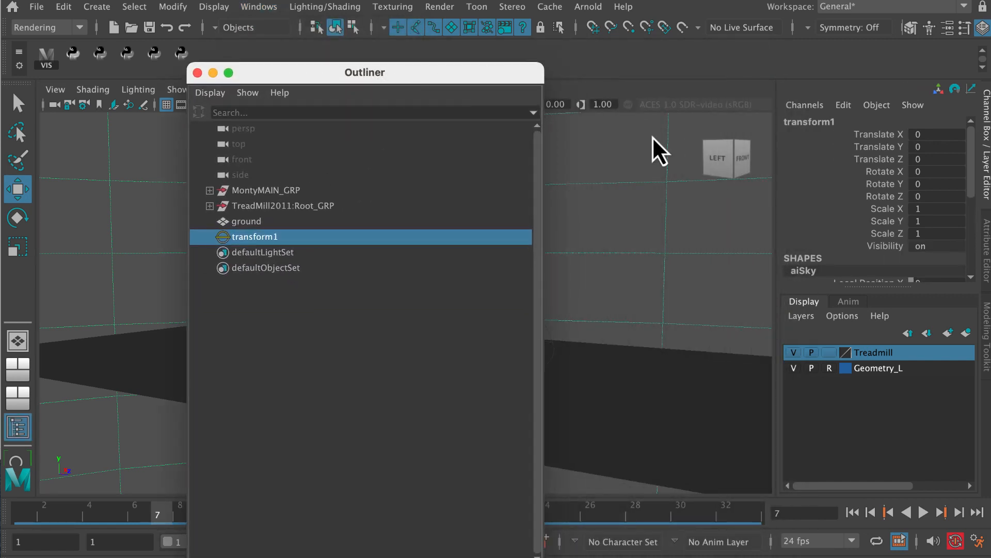
Step: Change the aiSky color to light blue in its sky attributes and render the current frame
left_click(986, 258)
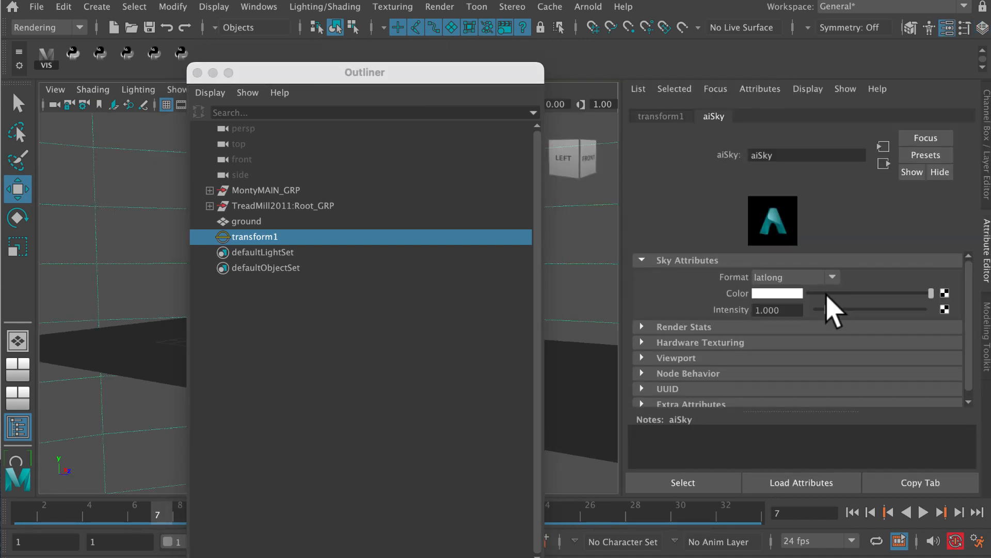
left_click(780, 293)
mouse_move(884, 313)
left_mouse_down()
mouse_move(885, 325)
mouse_move(873, 305)
left_mouse_up()
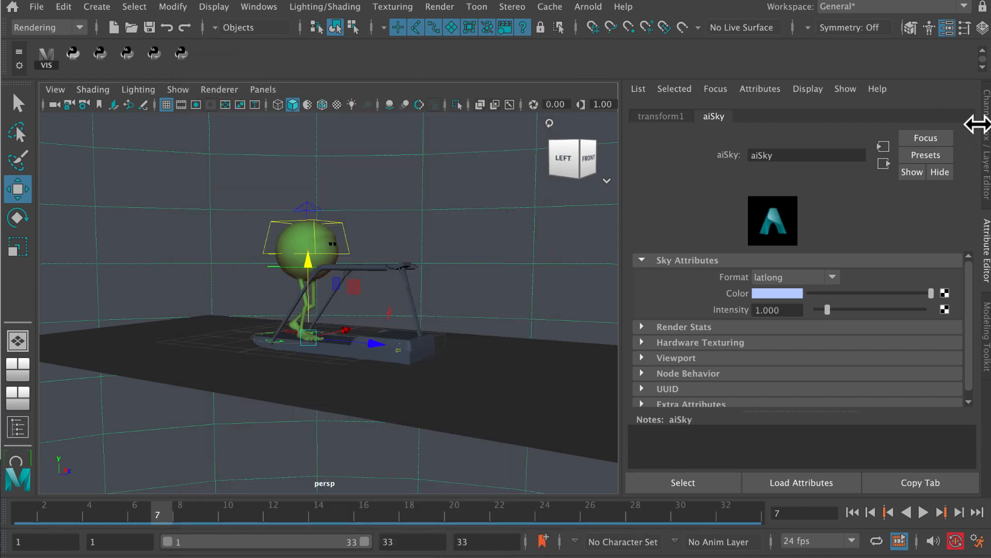
left_click_drag(622, 289, 756, 289)
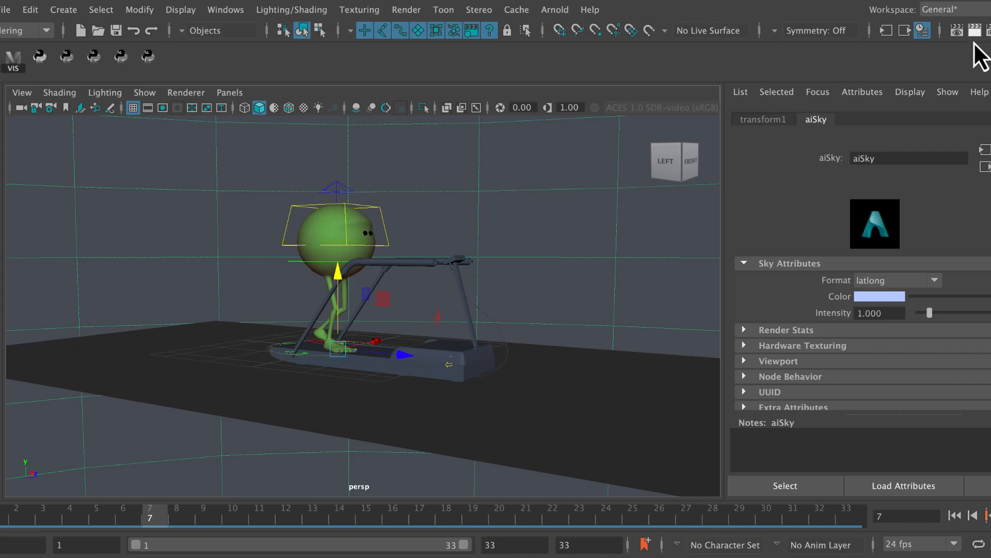
left_click(975, 32)
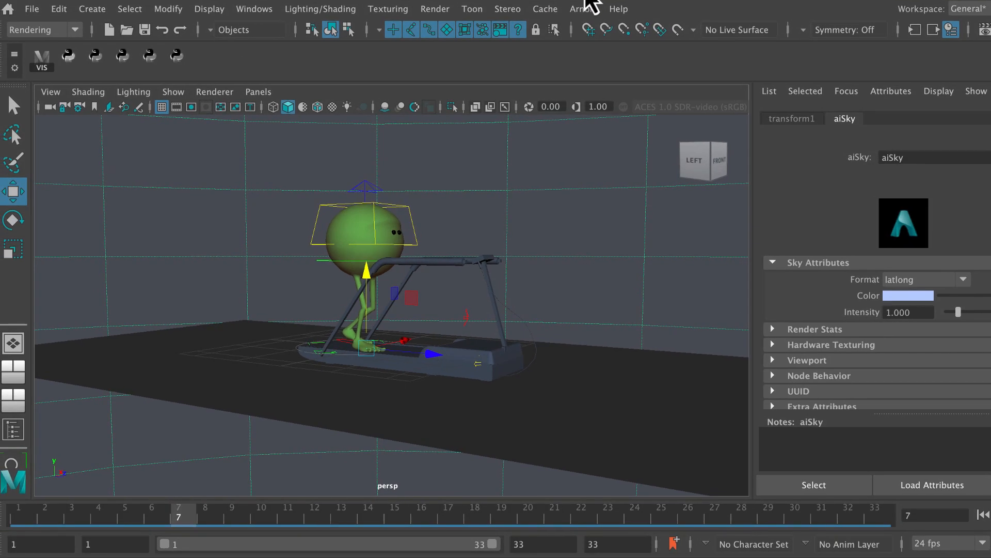
Step: Create a directional light in the scene
left_click(94, 9)
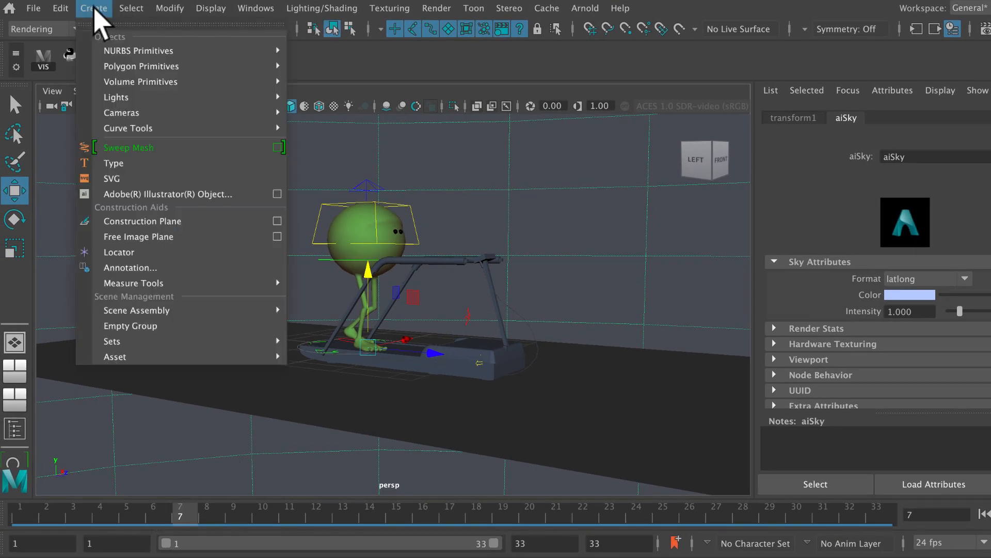
mouse_move(143, 84)
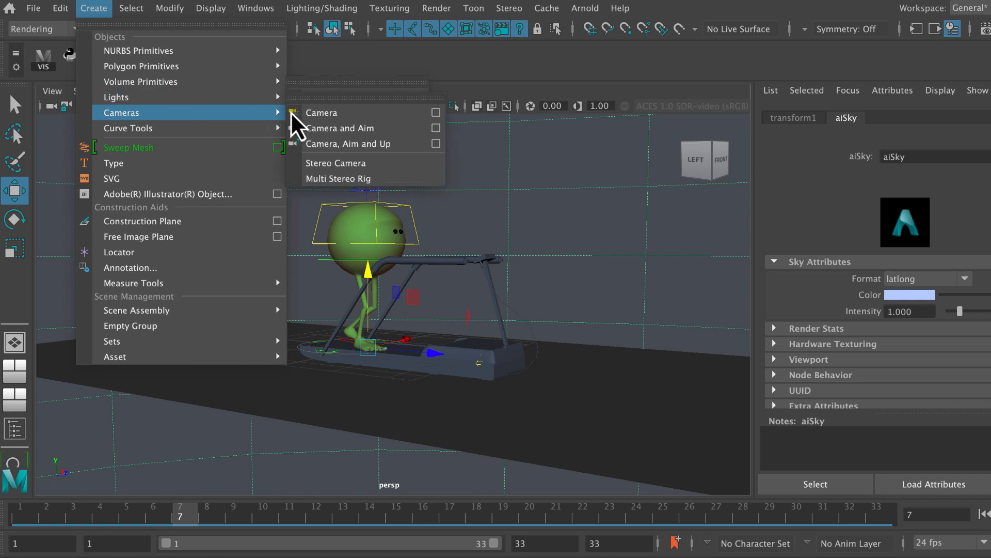
mouse_move(275, 101)
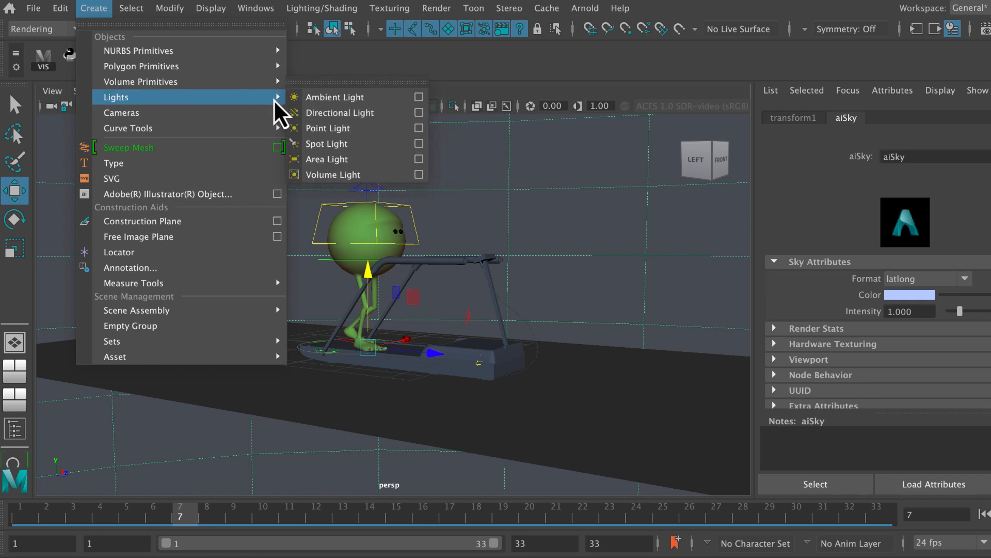
left_click(323, 114)
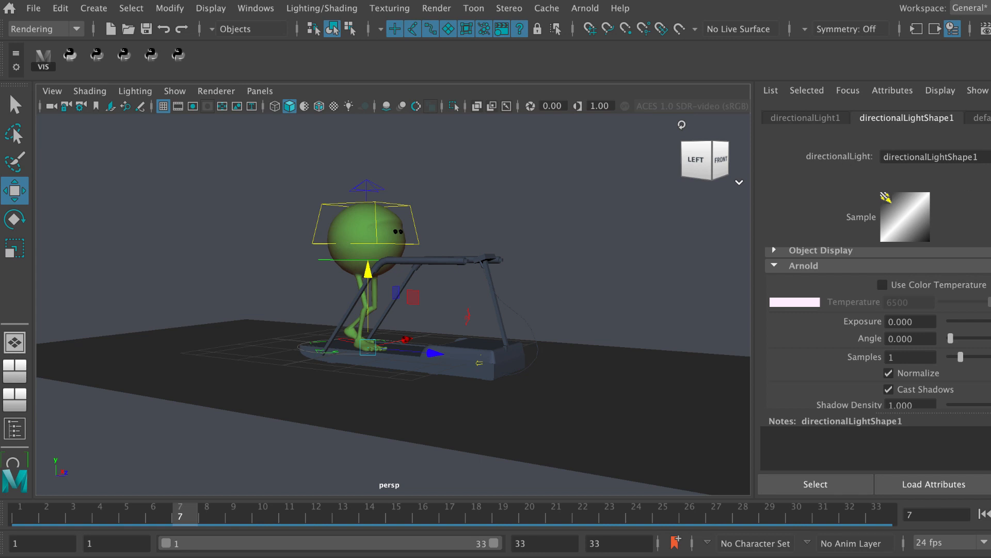
Step: Set the directional light's Scale X, Y and Z to 5
left_click_drag(990, 159, 987, 159)
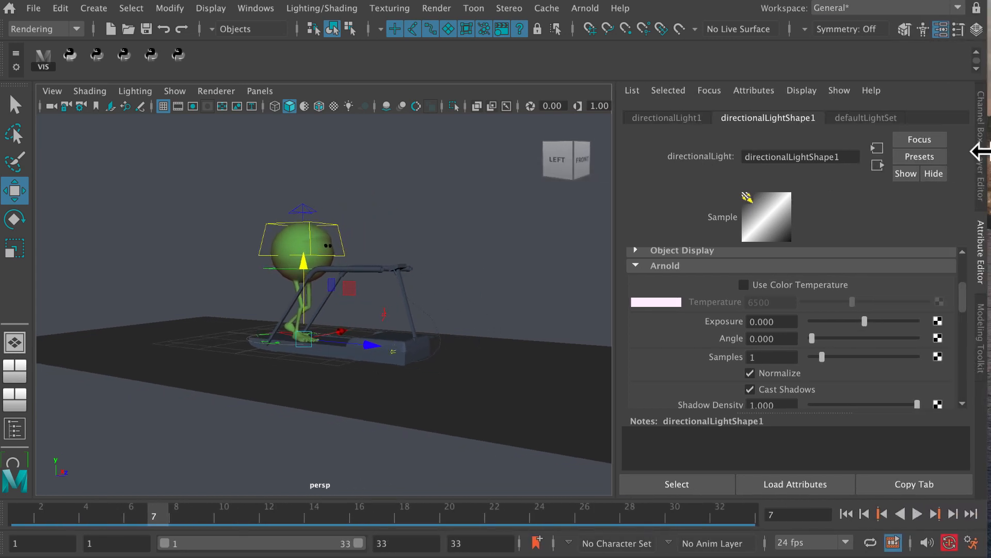
left_click(980, 152)
double_click(825, 125)
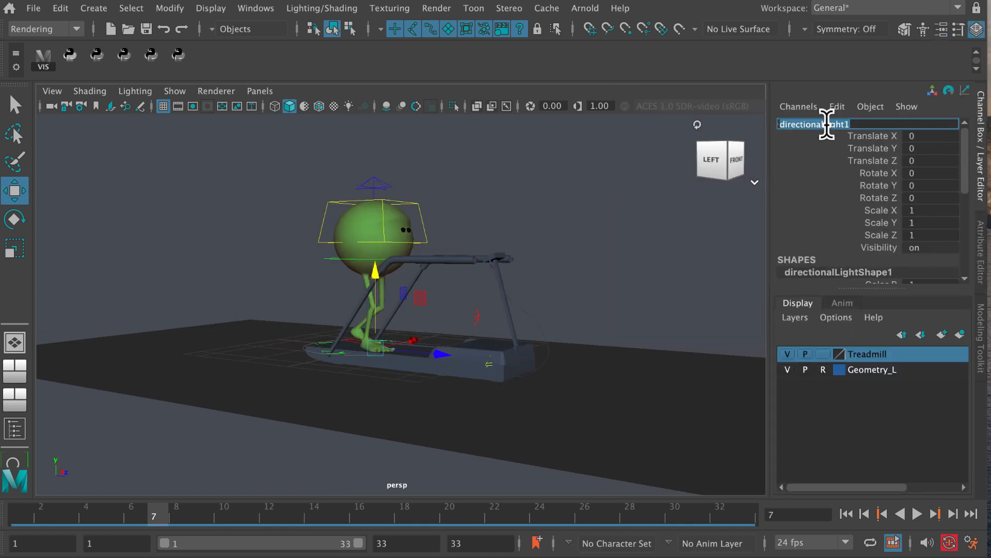
left_click_drag(824, 125, 757, 136)
left_click_drag(888, 216, 925, 233)
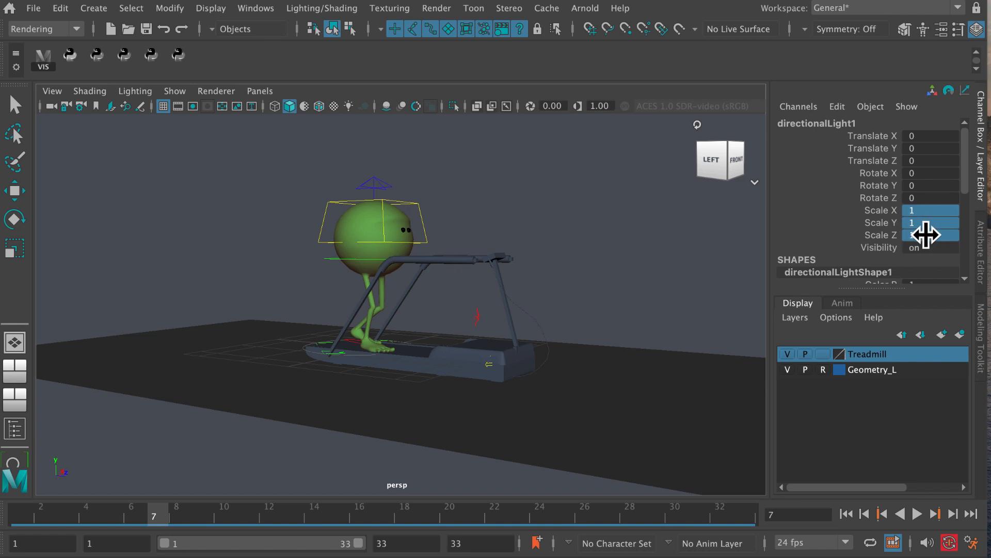
type("5")
key("Return")
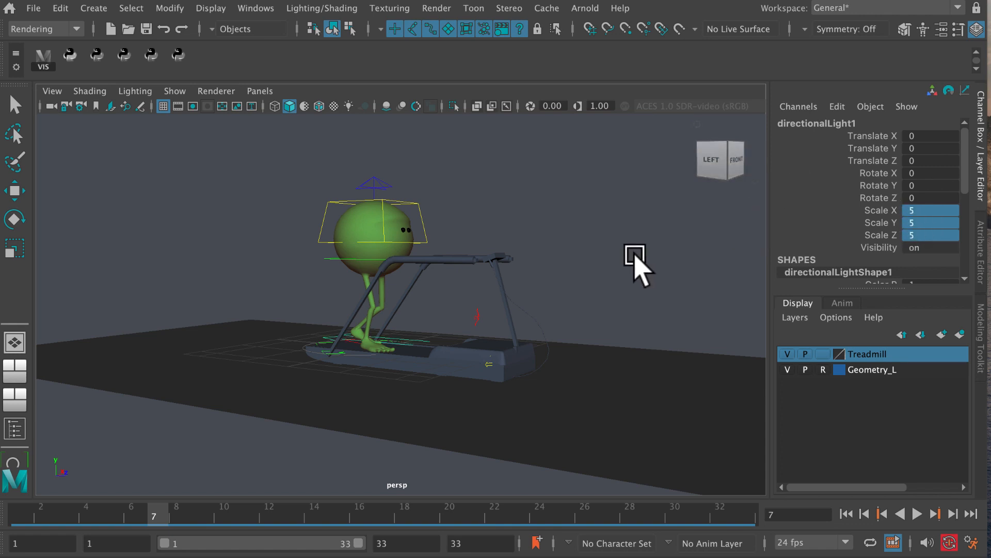
Step: Raise the directional light above the character to about 16.6 in Translate Y
left_click(174, 92)
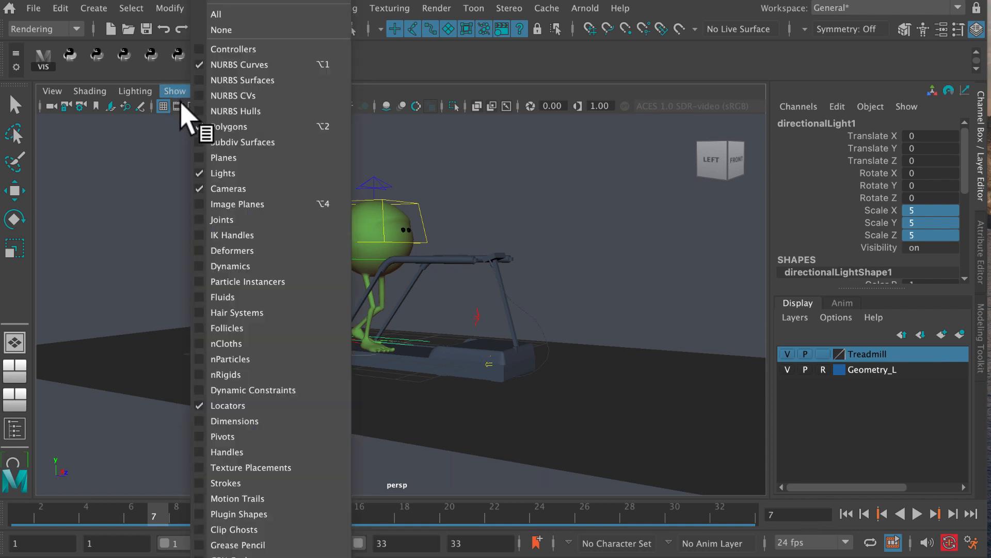
left_click(160, 165)
key("w")
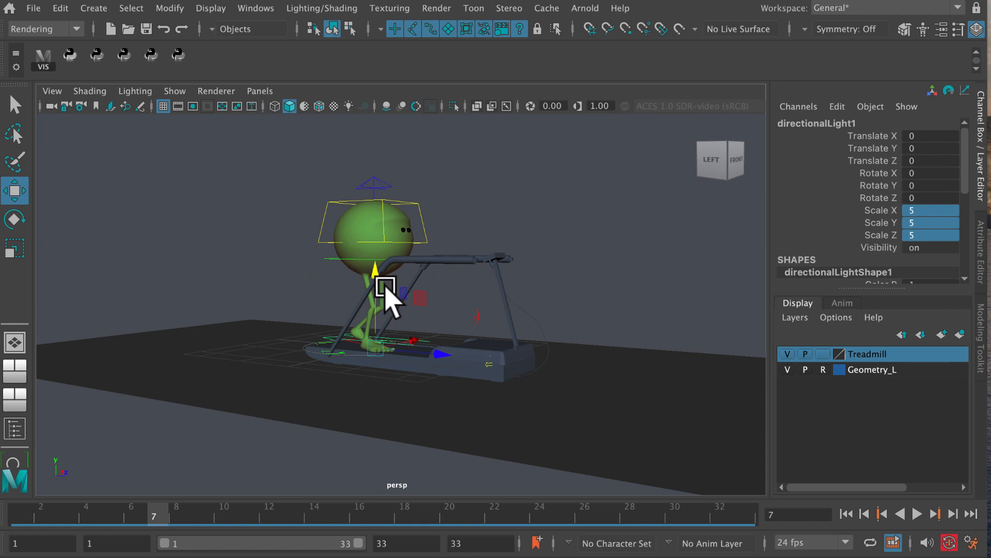
left_click_drag(376, 276, 341, 85)
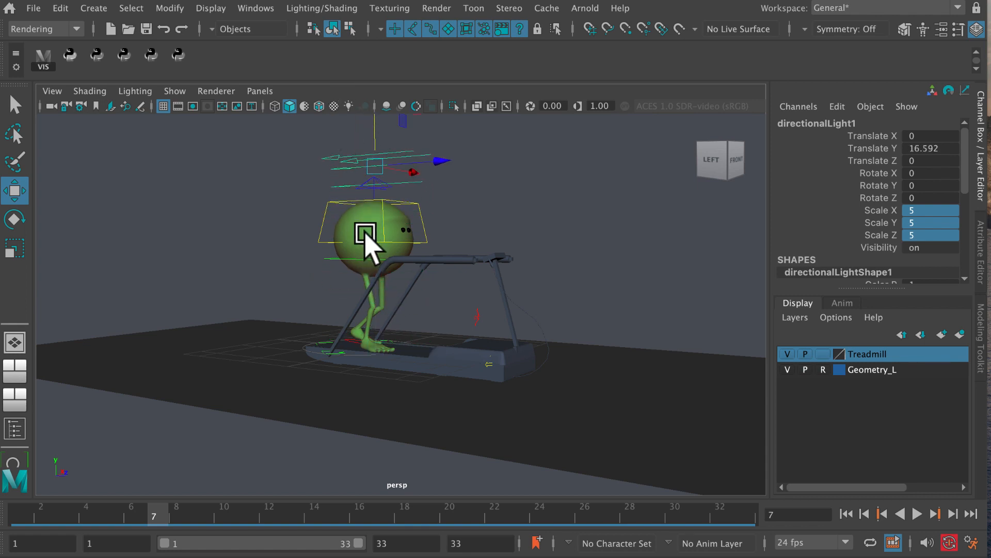
Step: Rotate the directional light to aim down, to about -98 in X, -12.6 in Y and 26.7 in Z
middle_click_drag(365, 232, 385, 288, "alt")
right_click_drag(385, 288, 336, 286, "alt")
key("e")
left_click_drag(450, 230, 371, 149)
left_click_drag(425, 195, 411, 191)
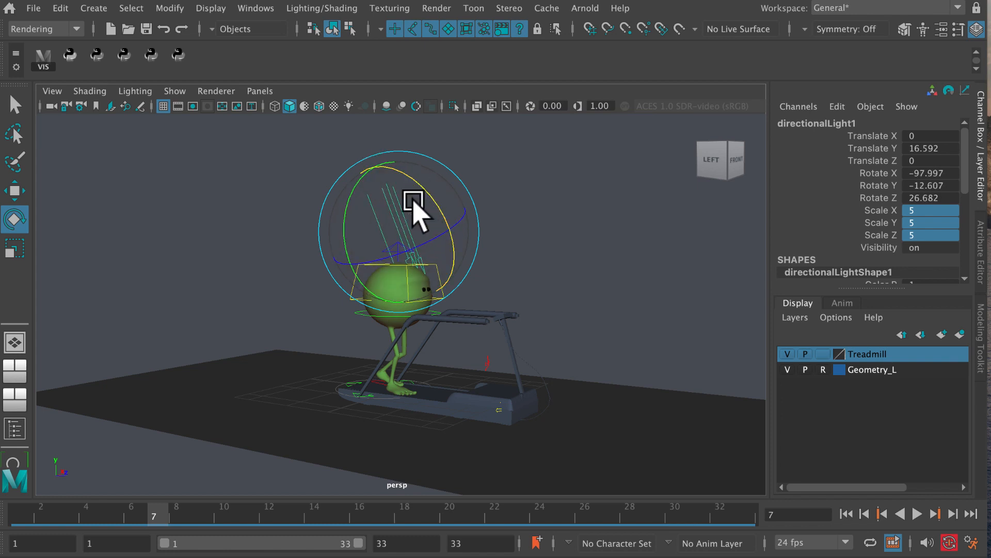
Step: Move the directional light behind and higher above the character, to about -4.6 in Translate Z and 21.8 in Translate Y
middle_click_drag(407, 280, 423, 318, "alt")
right_click_drag(423, 318, 367, 323, "alt")
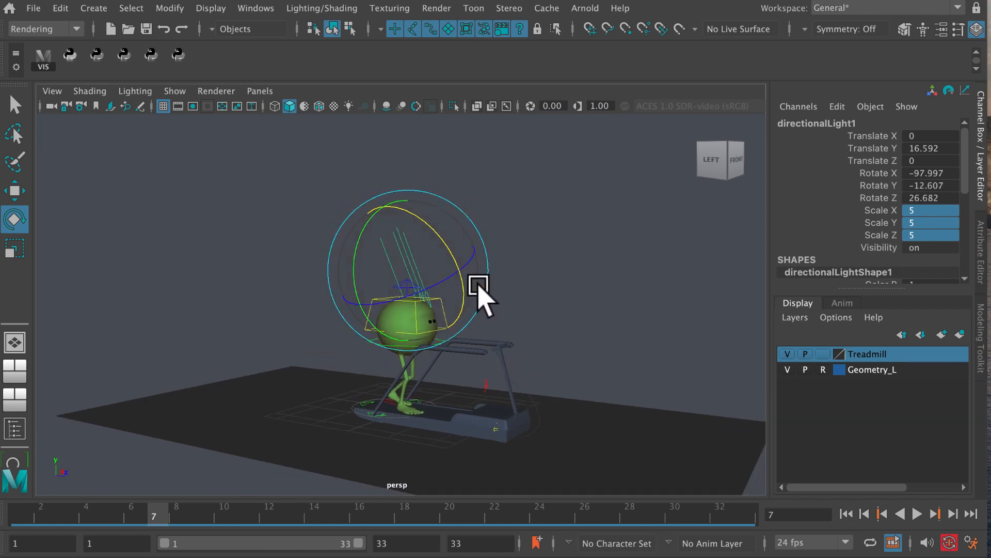
key("w")
left_click_drag(477, 276, 452, 269)
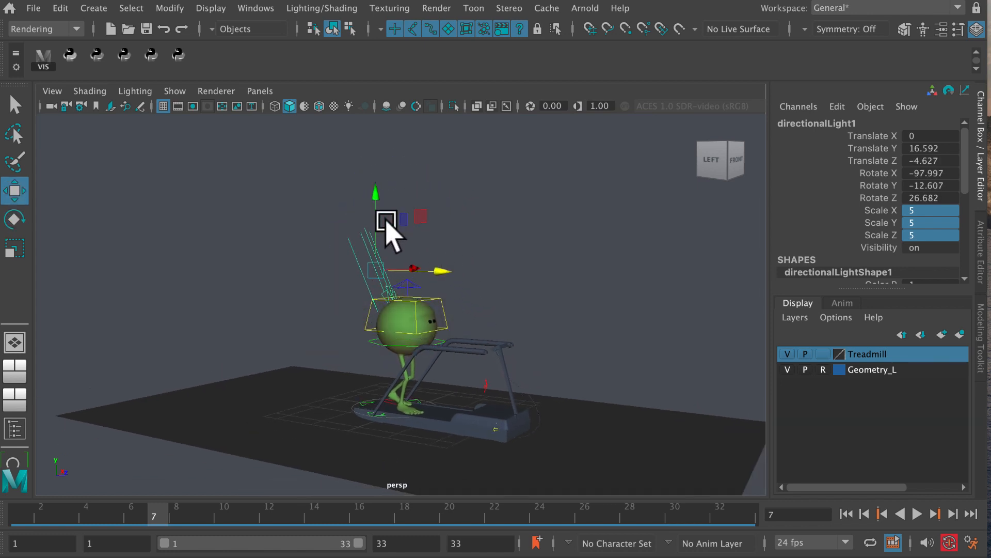
left_click_drag(387, 227, 370, 283, "alt")
Step: Rotate the directional light to about -127.5, -13.7, 3.0 and move it farther back to about -10 in Translate Z
key("e")
left_click_drag(474, 235, 492, 273)
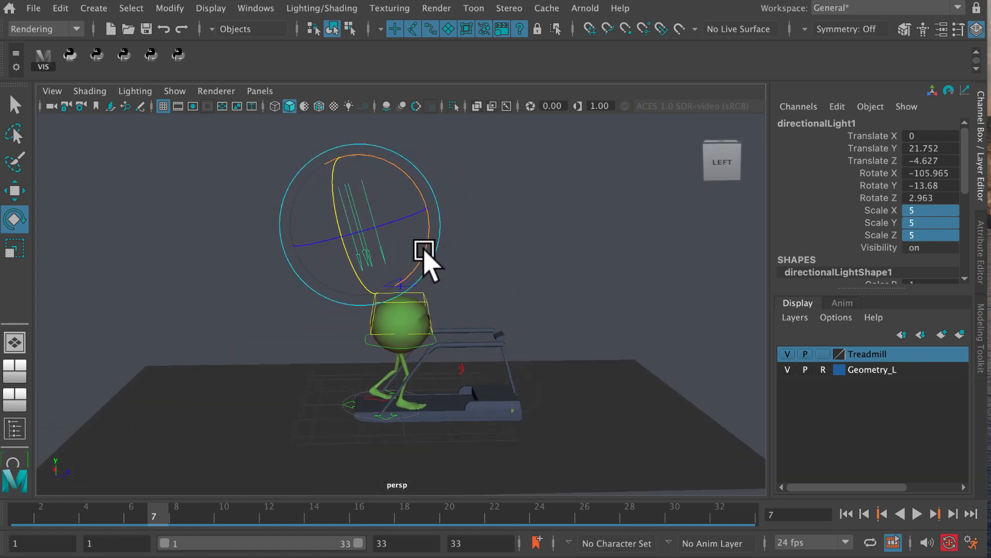
key("w")
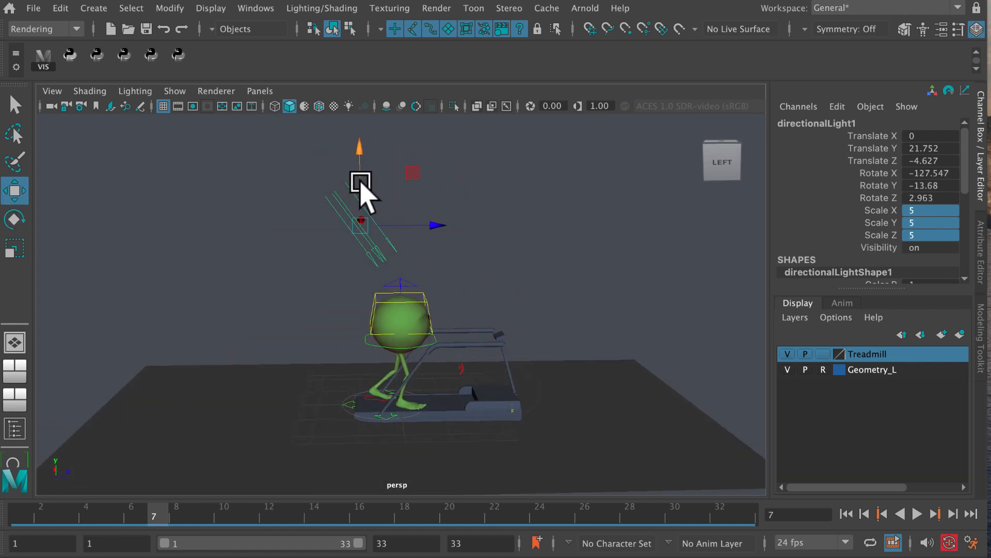
left_click(381, 197)
left_click_drag(381, 197, 389, 243, "alt")
left_click(377, 213)
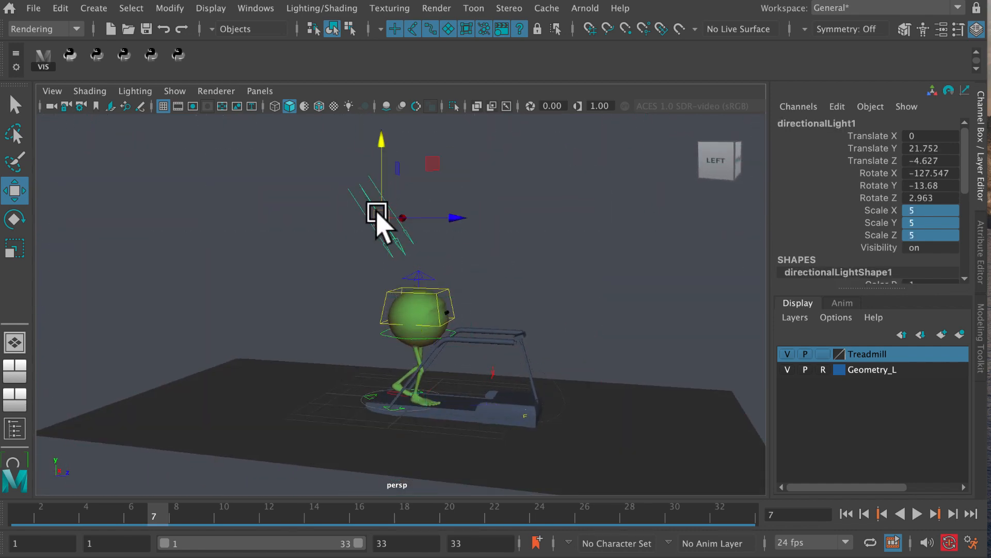
left_click_drag(458, 221, 411, 228)
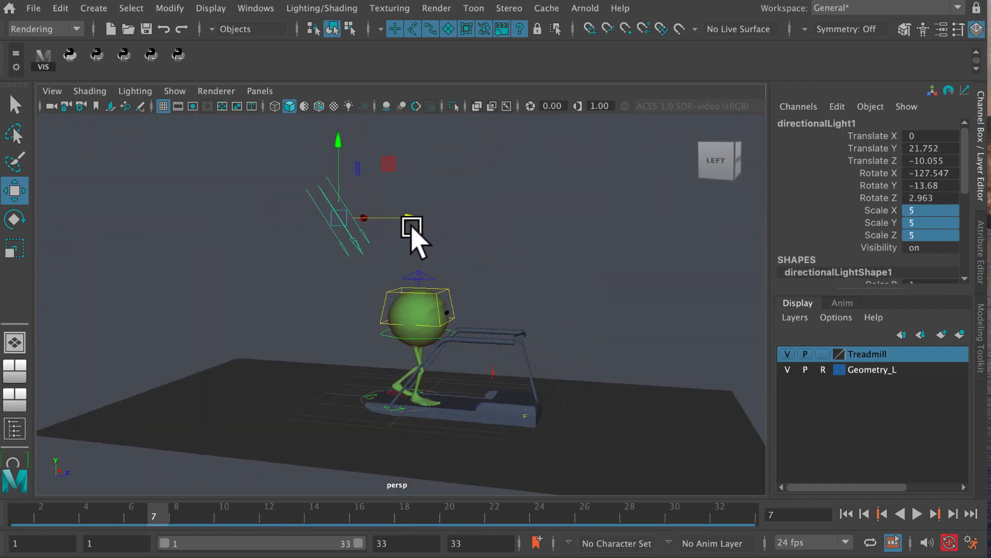
middle_click_drag(411, 268, 409, 267, "alt")
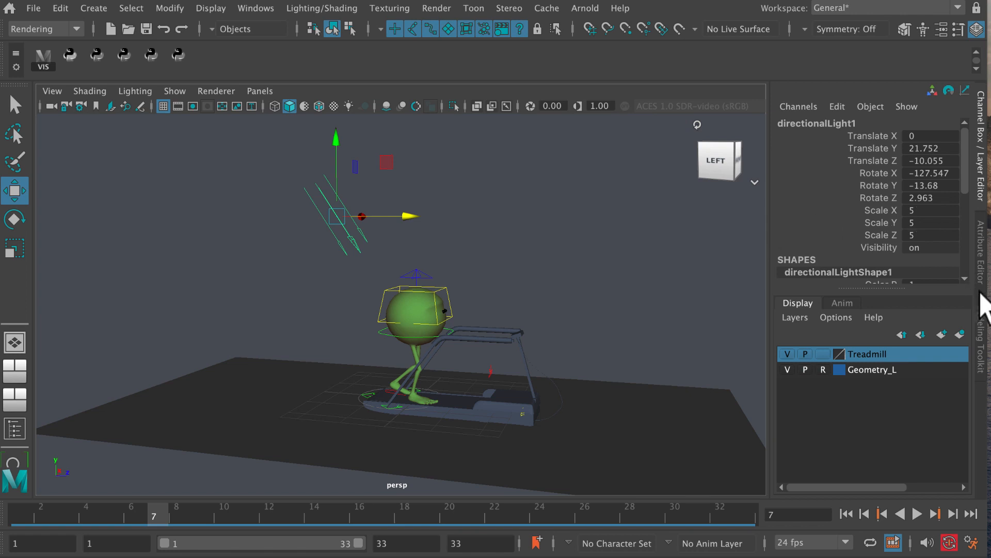
Step: Set the directional light's Exposure to 2 in its Arnold attributes
left_click(981, 253)
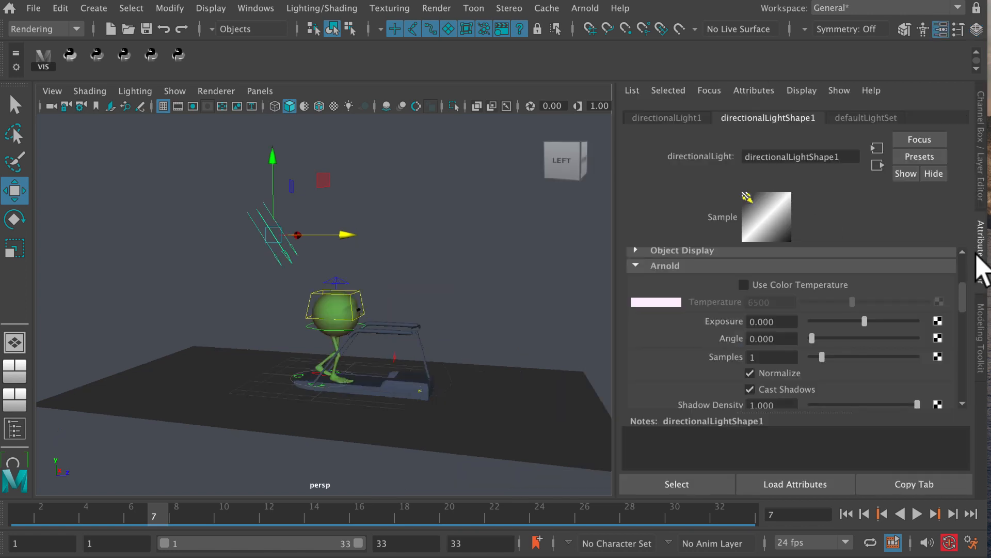
left_click(635, 265)
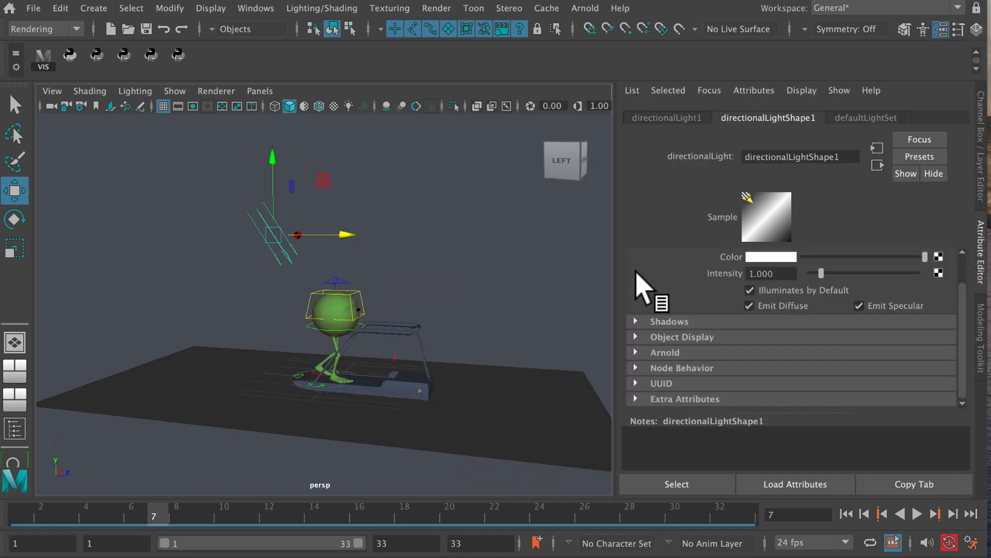
left_click(635, 353)
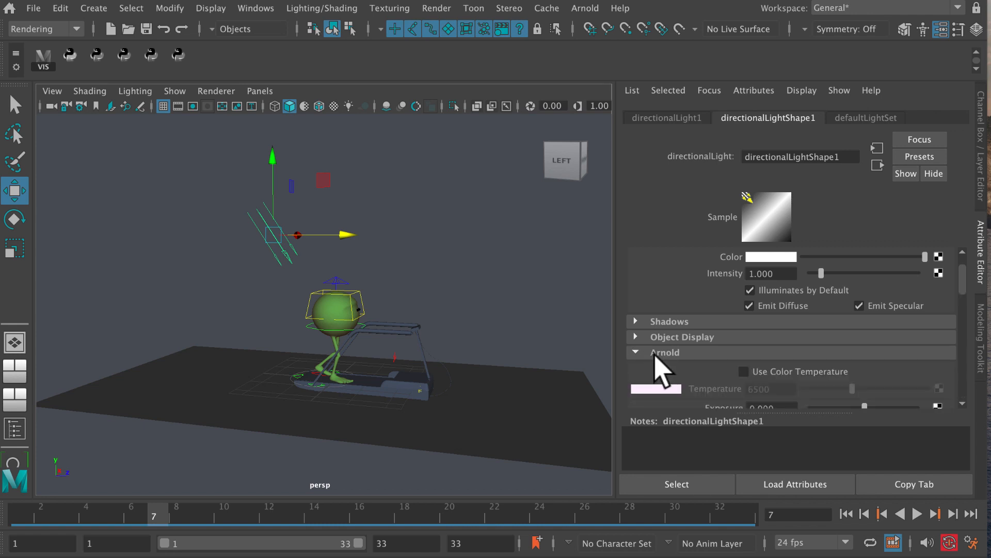
left_click_drag(960, 283, 961, 304)
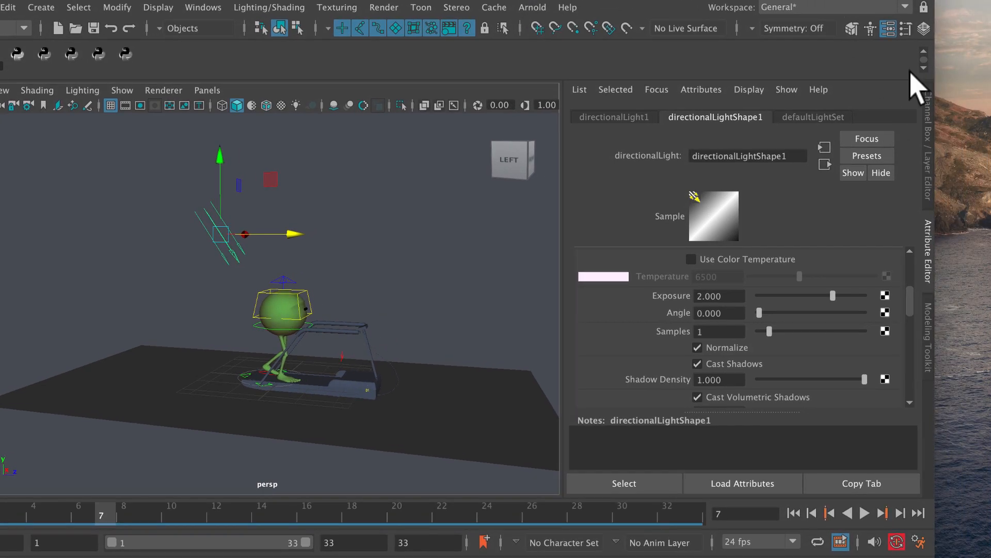
Step: Widen the main window to reach the render controls, render the current frame, and return to the scene
left_click_drag(939, 123, 990, 124)
left_click(952, 29)
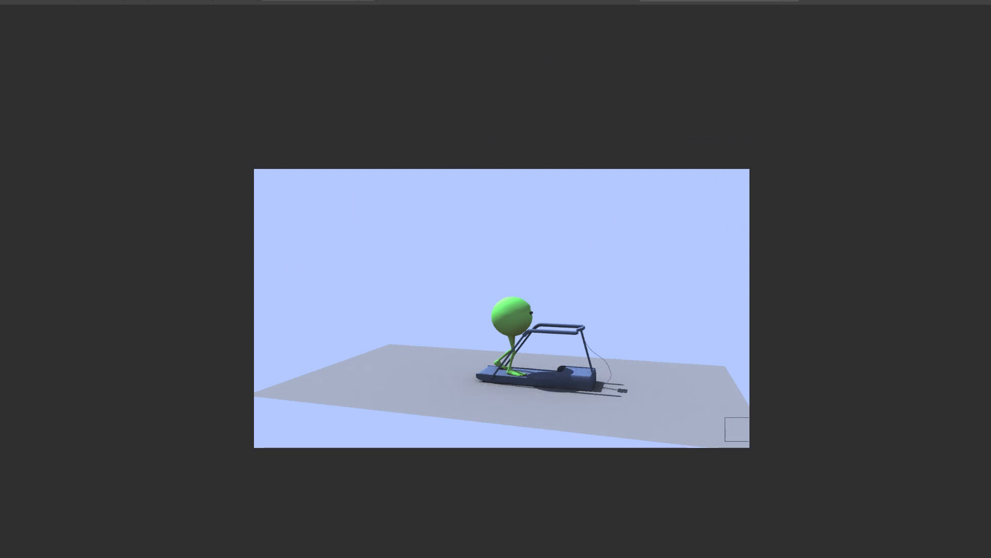
left_click(61, 1)
Step: Orbit and zoom the perspective view to frame the character and treadmill closely from the side
middle_click_drag(376, 301, 409, 273, "alt")
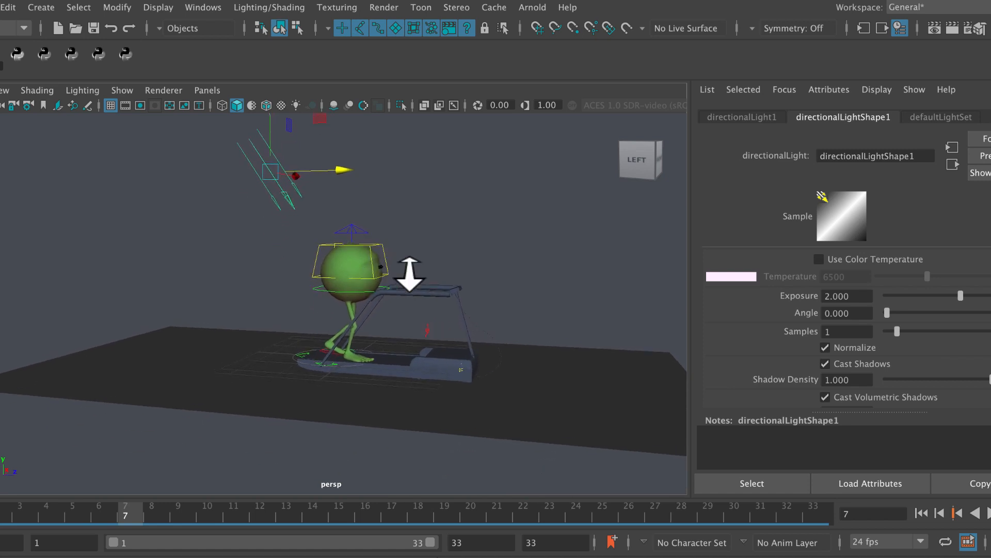
right_click_drag(410, 272, 441, 302, "alt")
left_click_drag(440, 302, 369, 300, "alt")
middle_click_drag(369, 300, 332, 307, "alt")
right_click_drag(332, 307, 418, 315, "alt")
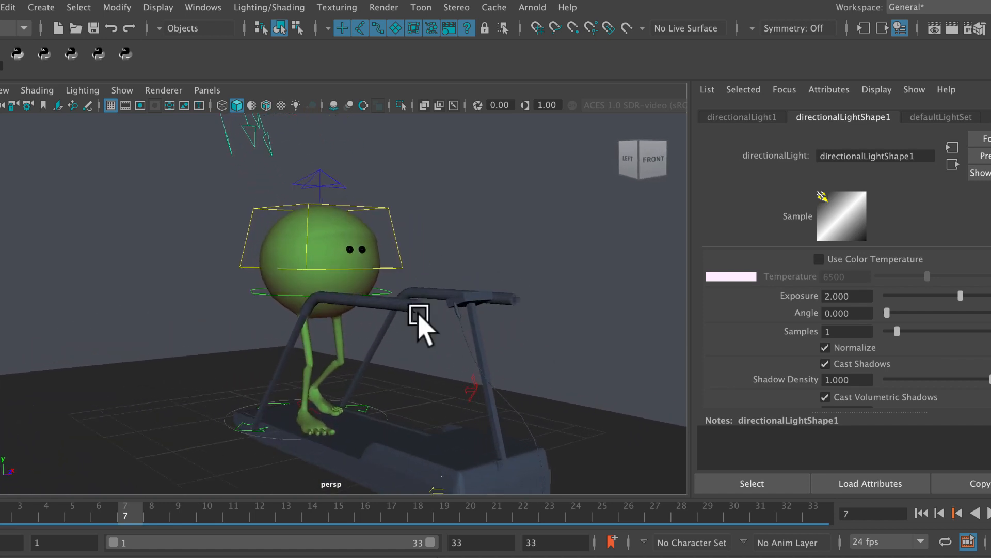
left_click_drag(402, 339, 396, 307, "alt")
middle_click_drag(396, 307, 369, 284, "alt")
right_click_drag(372, 288, 432, 264, "alt")
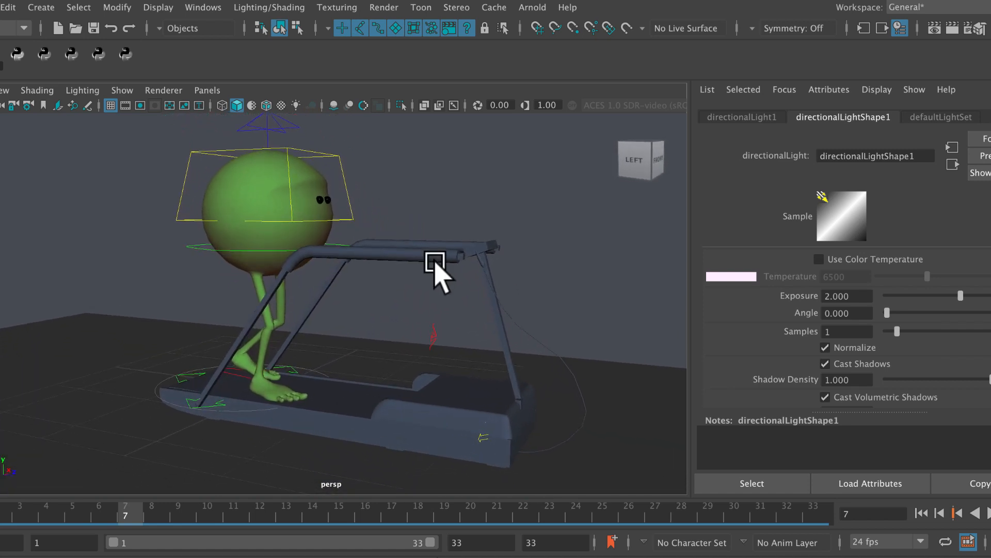
Step: Set the directional light's Angle to 2, rendering the current frame before and after the change to compare the shadows
left_click(953, 30)
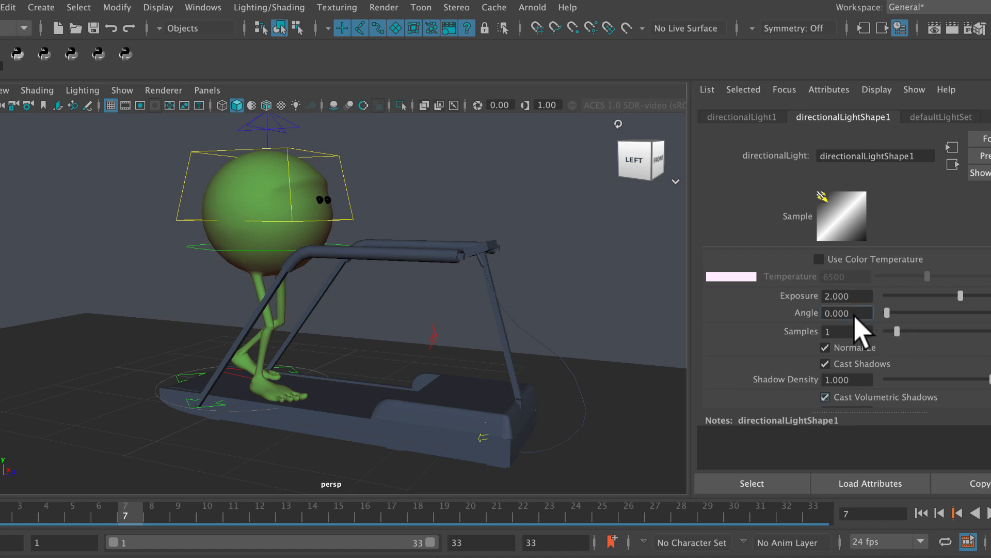
left_click(838, 314)
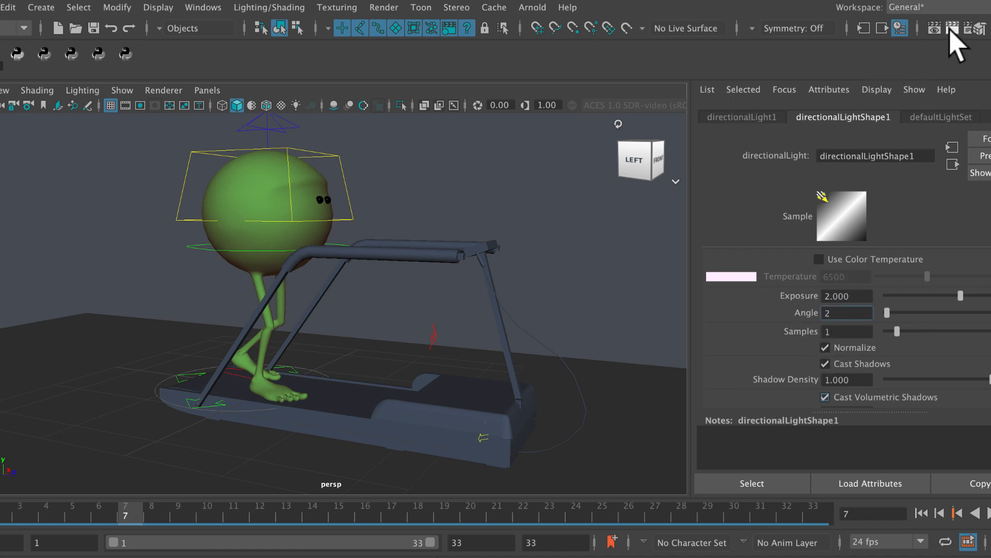
left_click(953, 32)
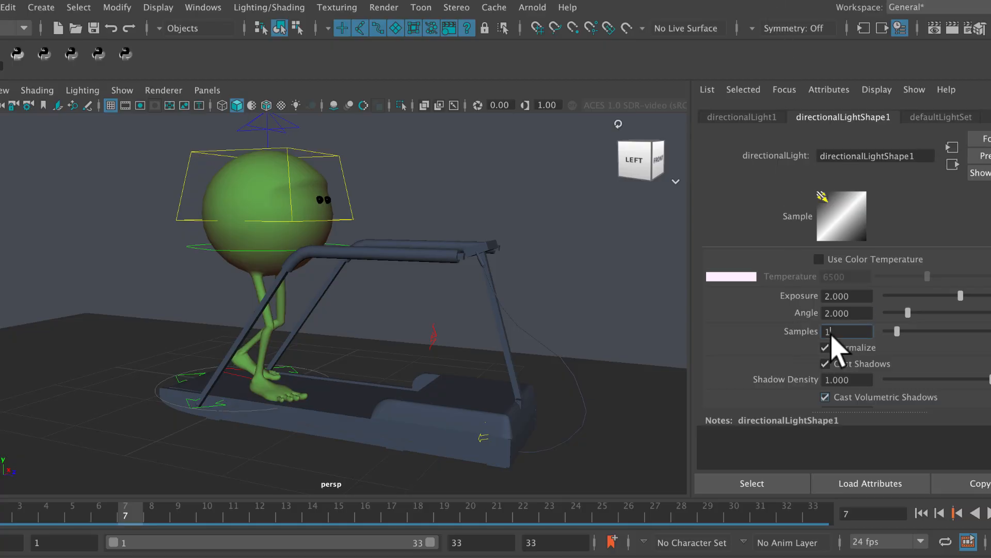
Step: Set the directional light's Samples to 5 and re-render the current frame, returning to the scene with the main window narrowed to fit the screen
left_click(826, 332)
left_click(952, 29)
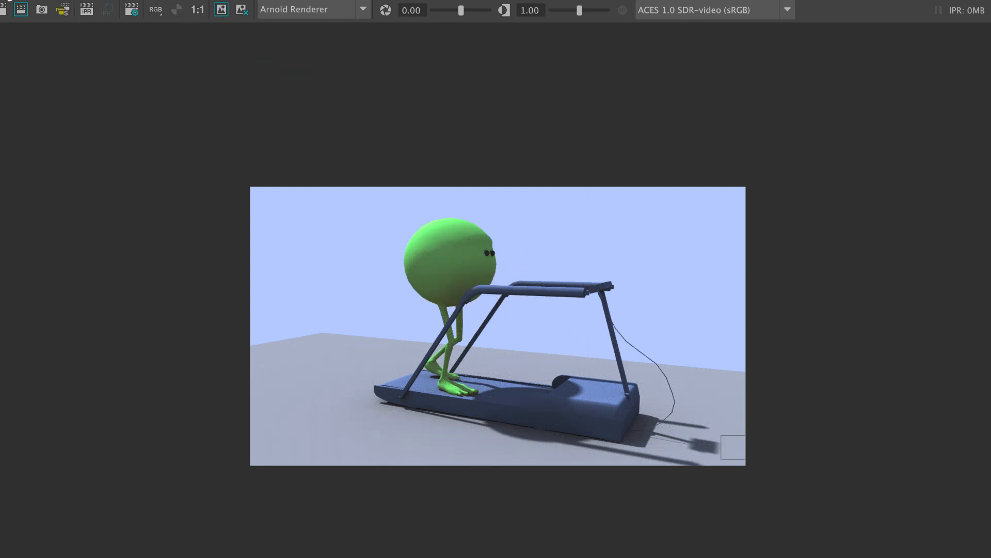
left_click(1, 0)
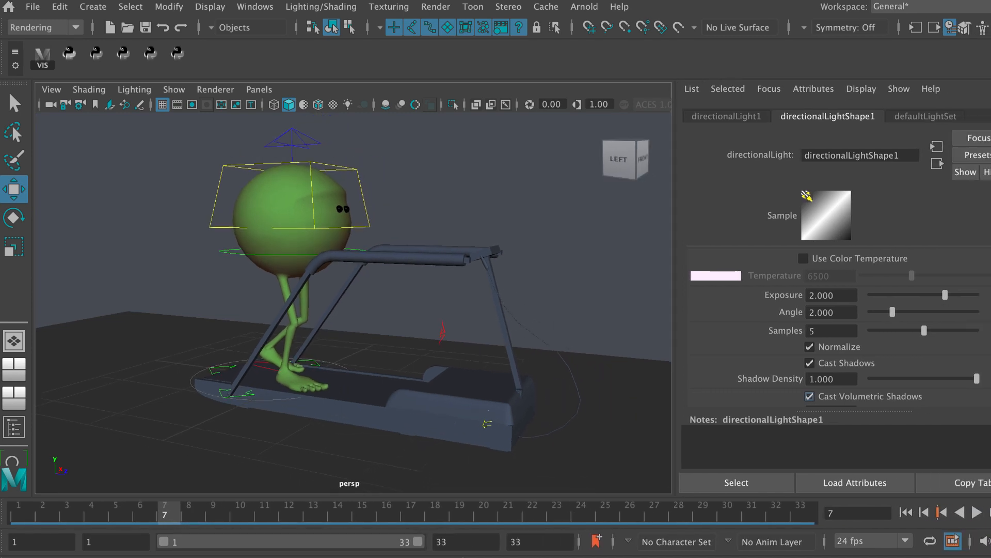
left_click_drag(990, 202, 985, 202)
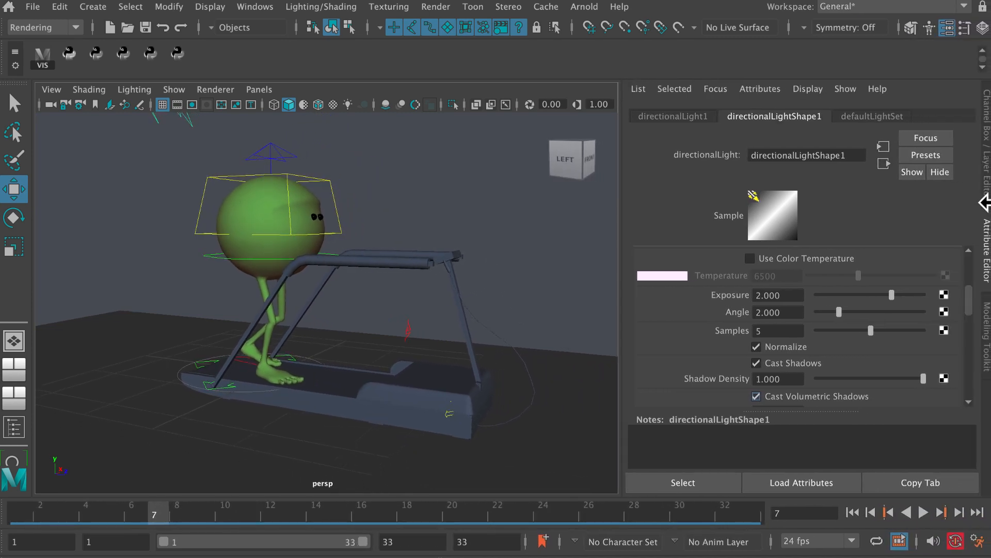